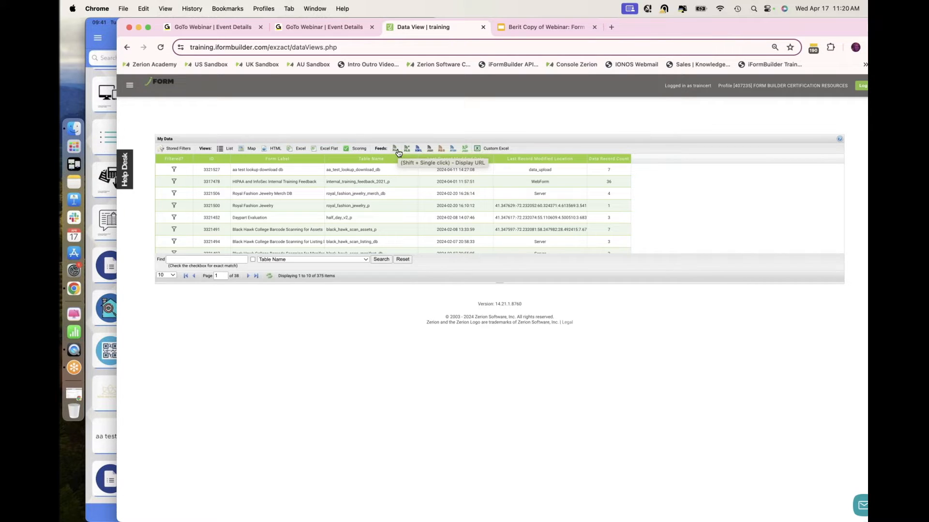
Switch to the Google Slides presentation and go through the Golden Rules slides up to the Demonstration agenda on slide 21.
left_click(571, 26)
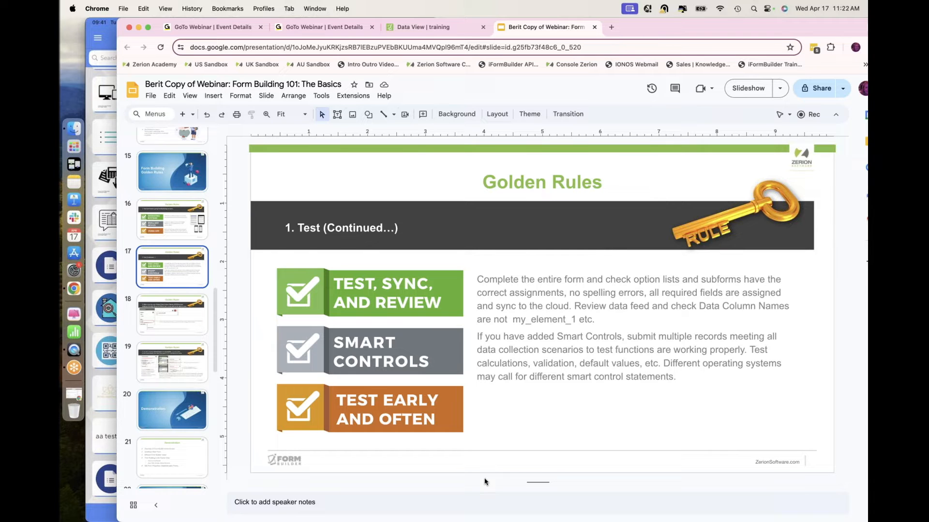
left_click(192, 324)
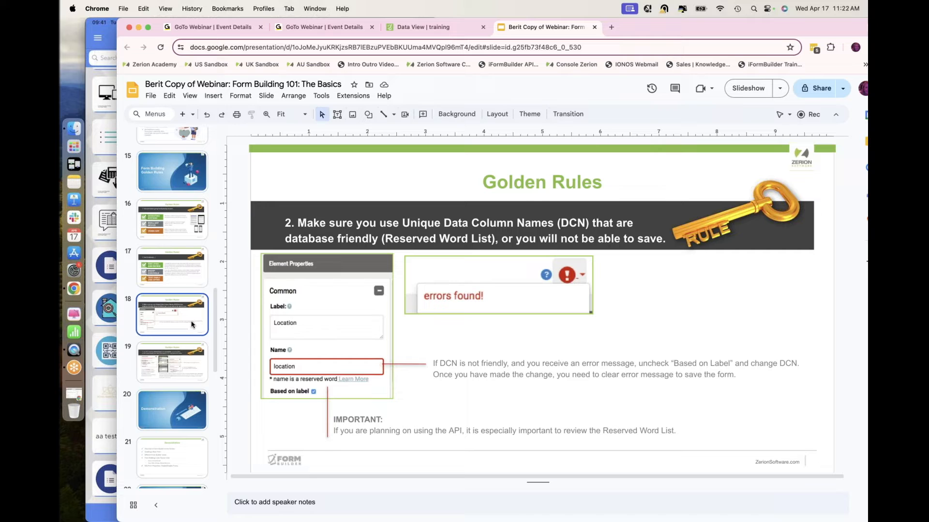
left_click(176, 372)
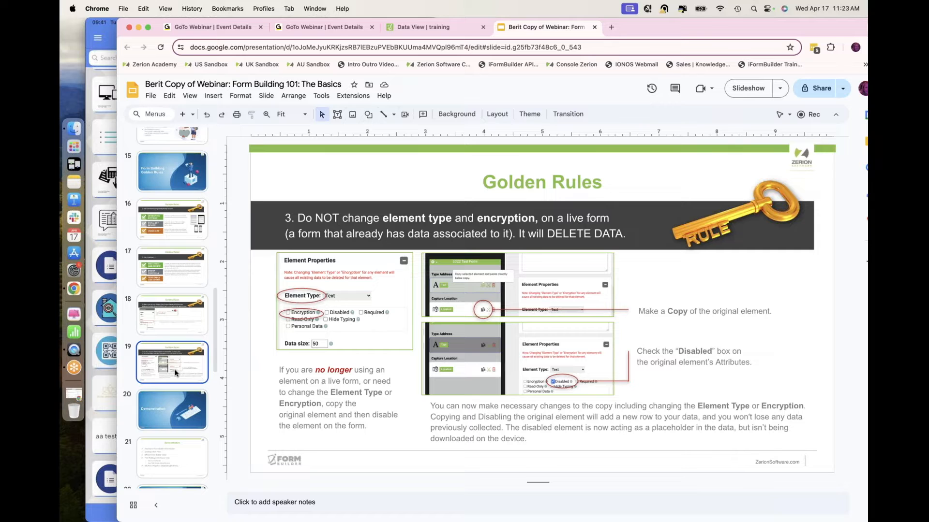
left_click(167, 406)
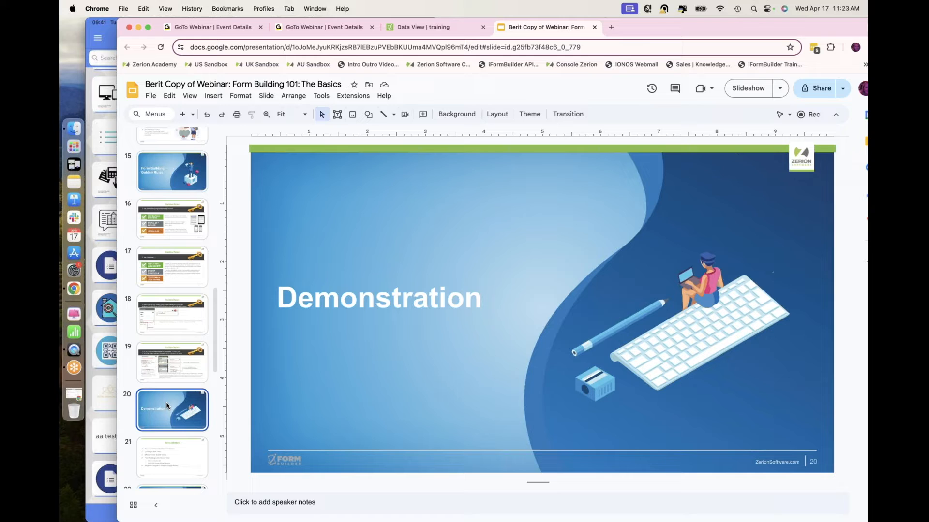
left_click(185, 453)
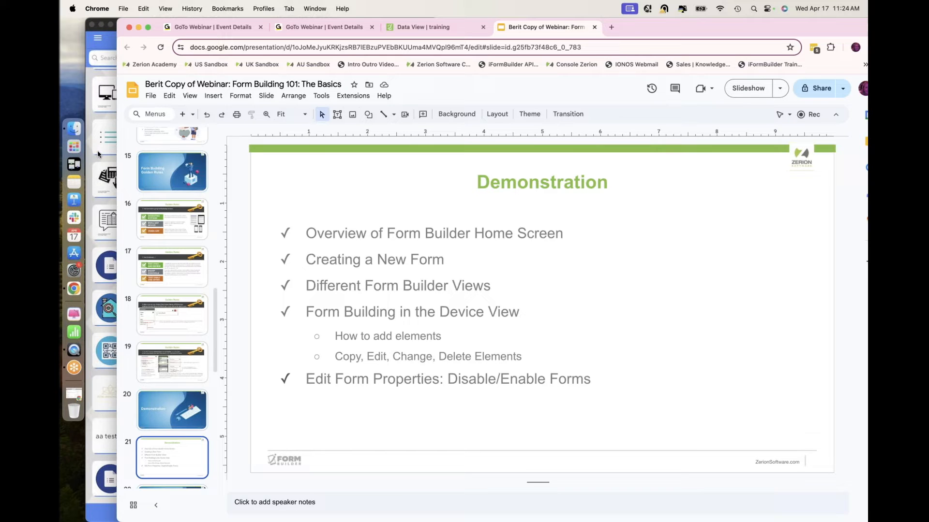
Return to the iFormBuilder data view, reset the page zoom to 100%, and open the Form Builder.
left_click(426, 29)
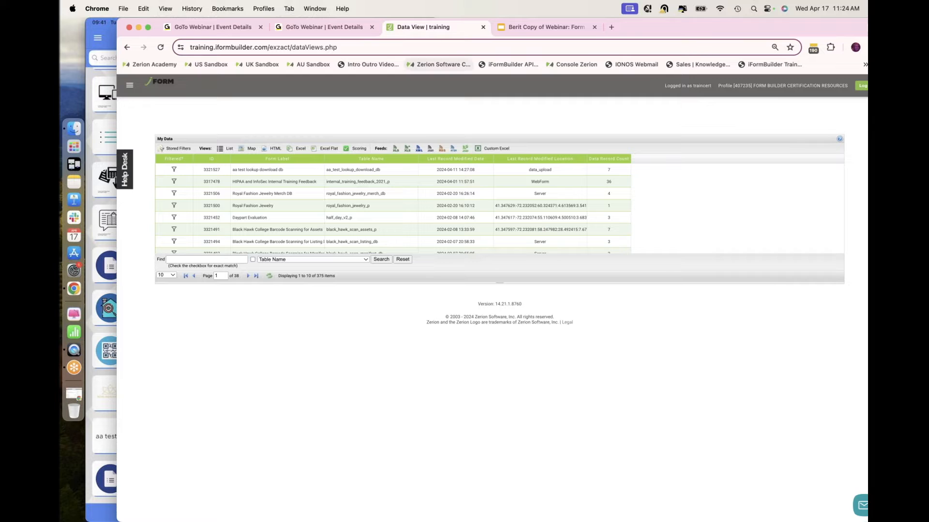
left_click(775, 48)
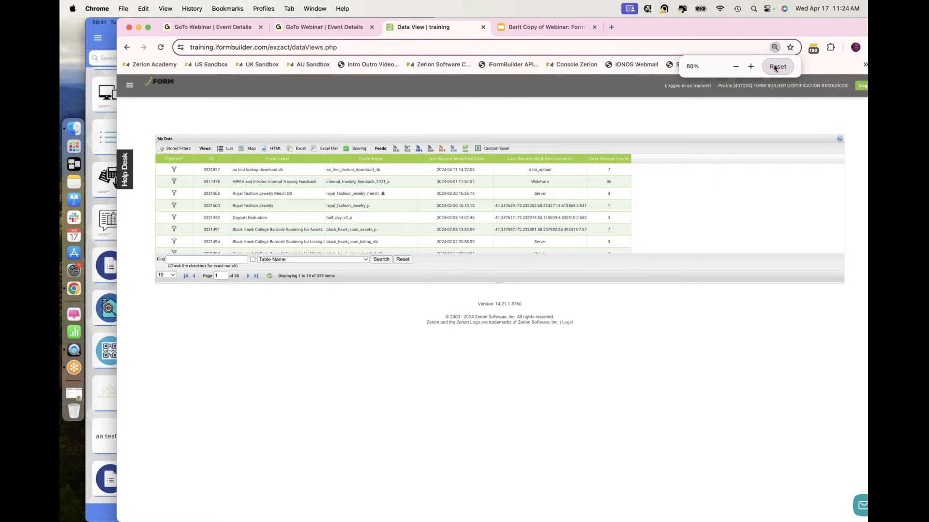
left_click(777, 66)
left_click(132, 89)
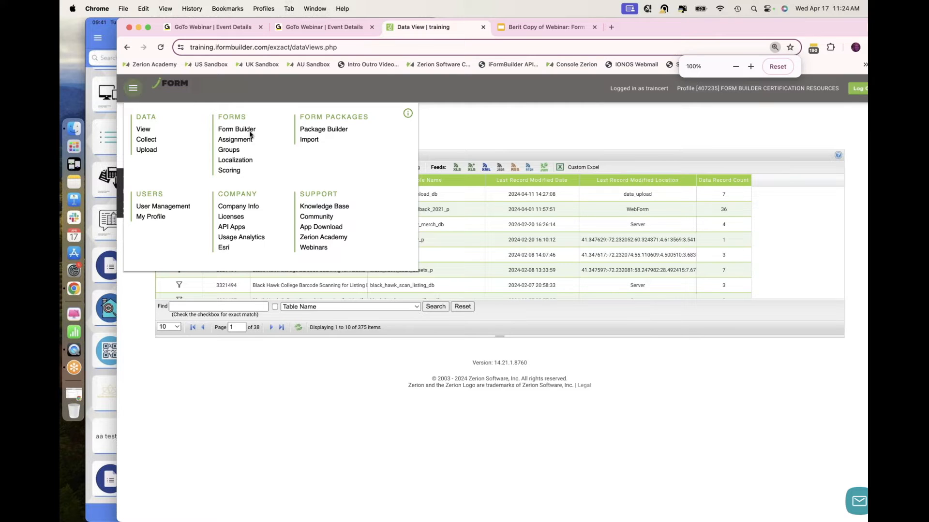
left_click(234, 130)
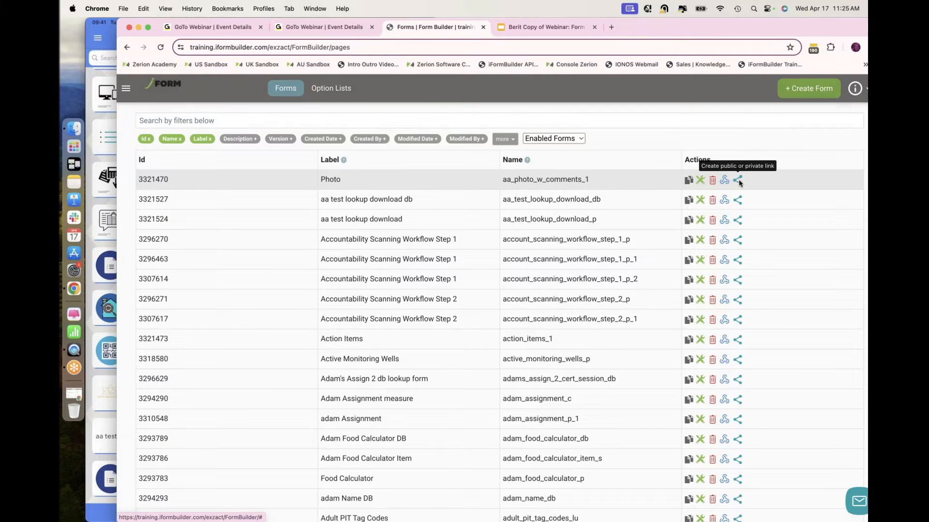
Generate a public link without a password for the Photo form.
left_click(738, 180)
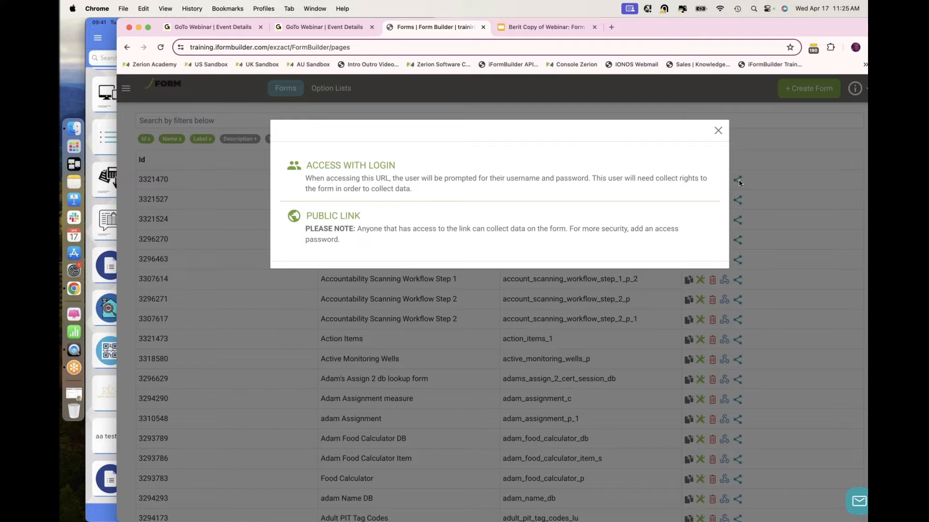
left_click(570, 225)
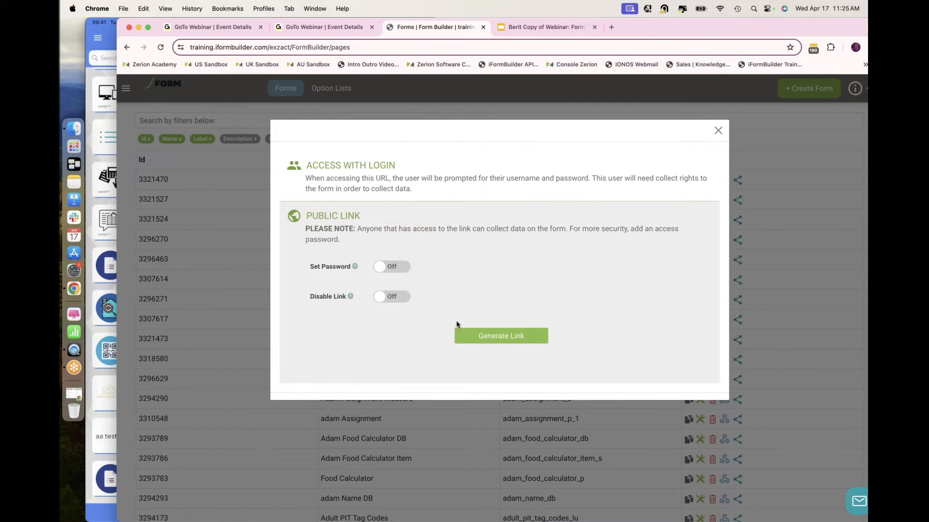
left_click(478, 338)
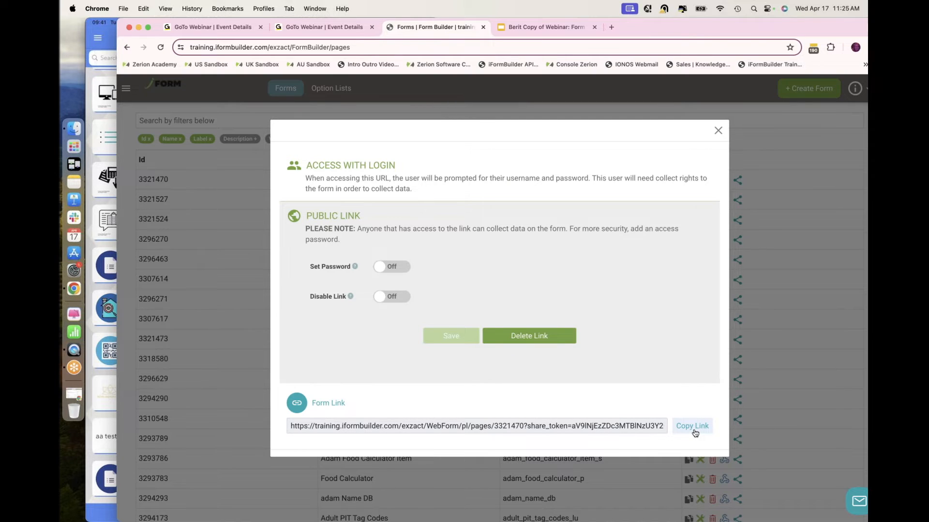
left_click(719, 131)
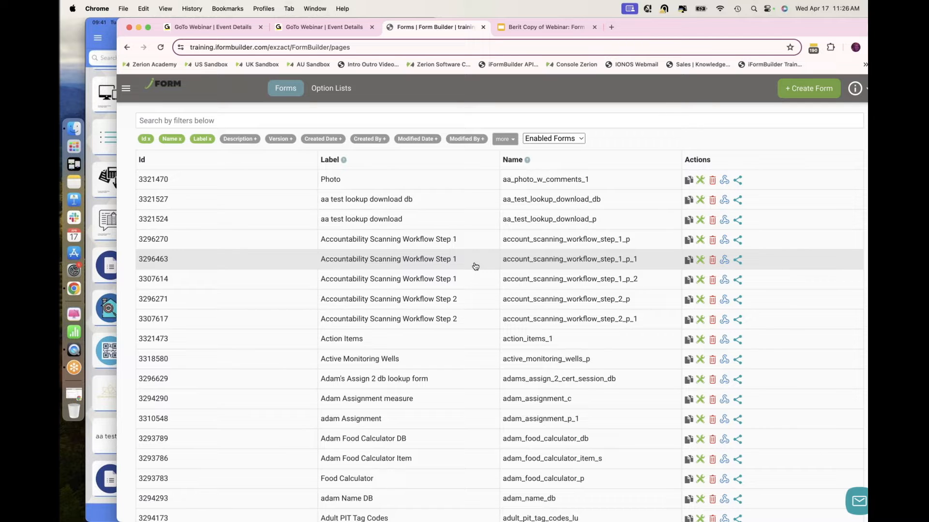
Add the Description, Version, Created Date and Created By columns to the forms list.
left_click_drag(706, 32, 680, 25)
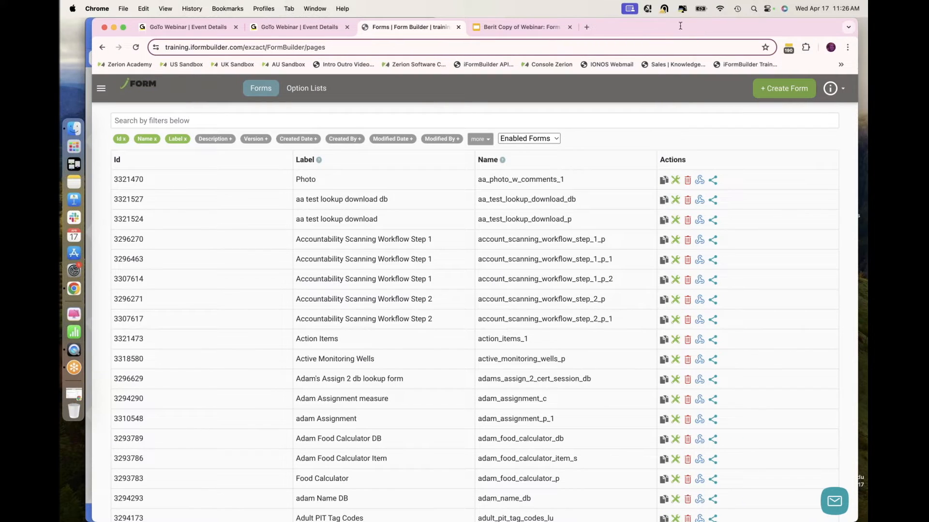
left_click(224, 140)
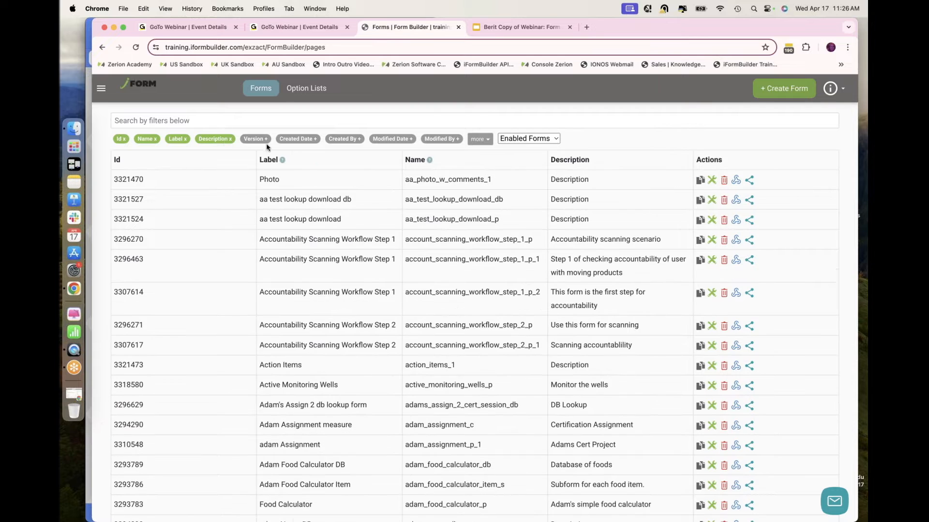
left_click(255, 141)
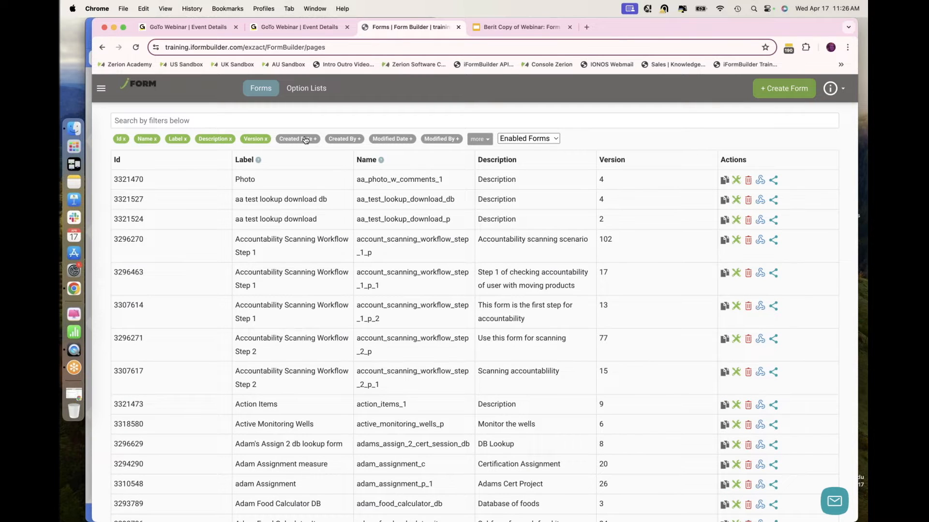
left_click(305, 140)
left_click(338, 140)
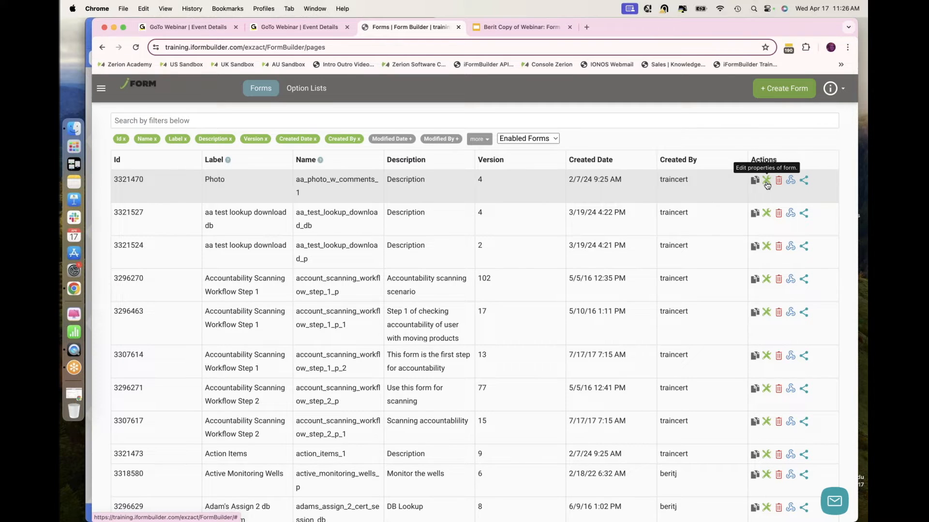
Change the Photo form's description to "Used to capture photos with comments" and save it.
left_click(766, 181)
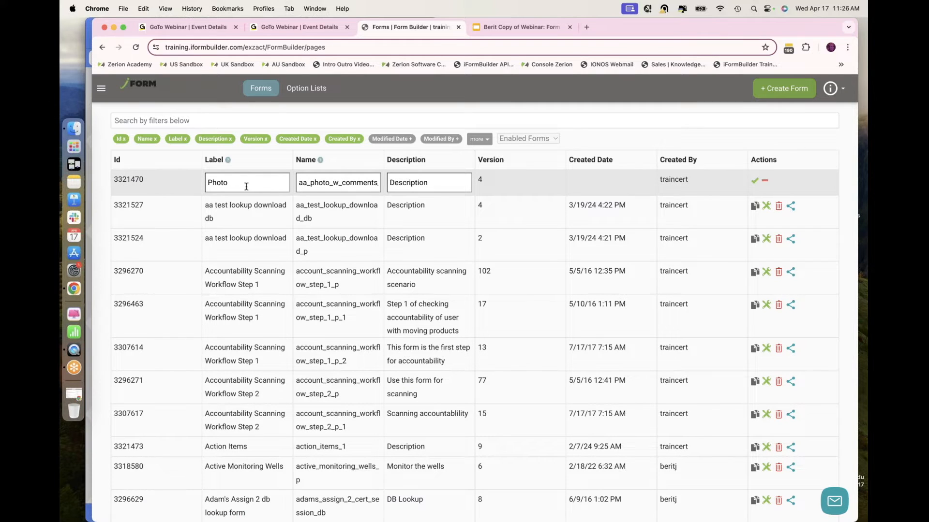
double_click(432, 185)
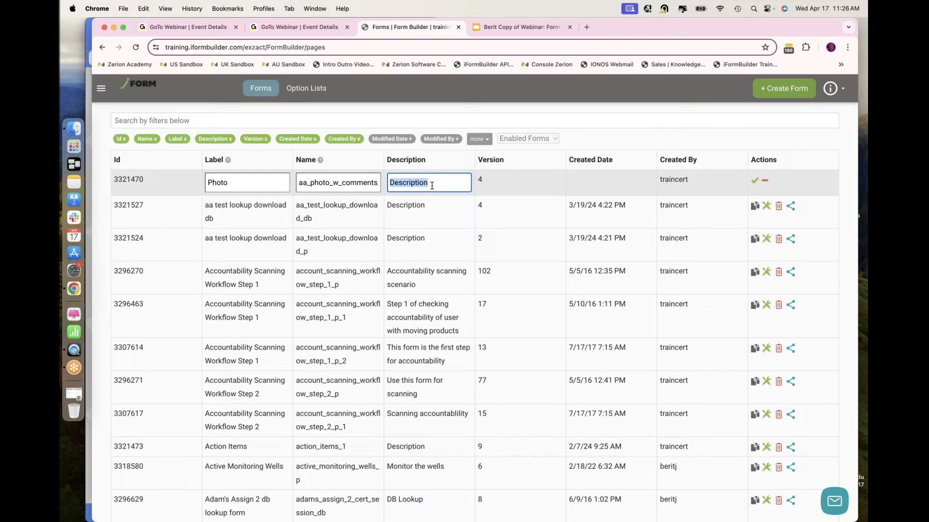
type("Used to captu")
type("re photos w")
type("ith comments")
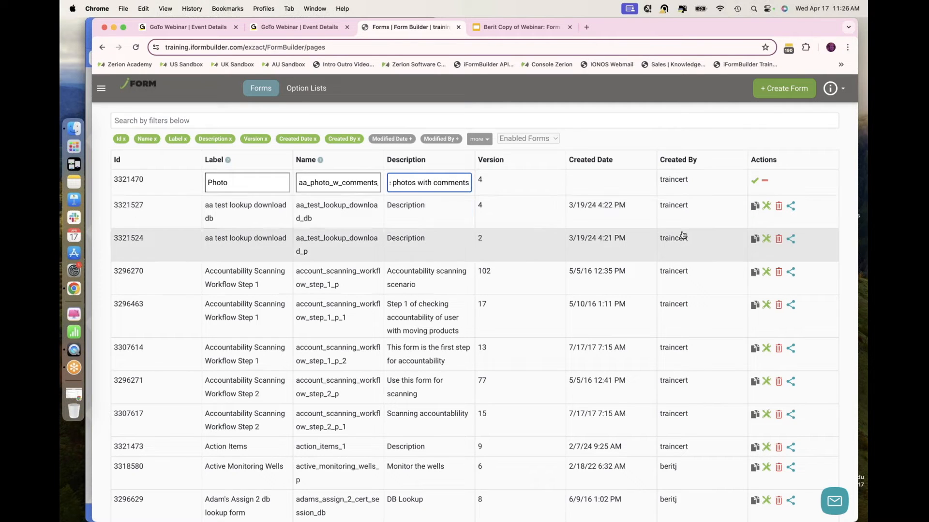
left_click(754, 183)
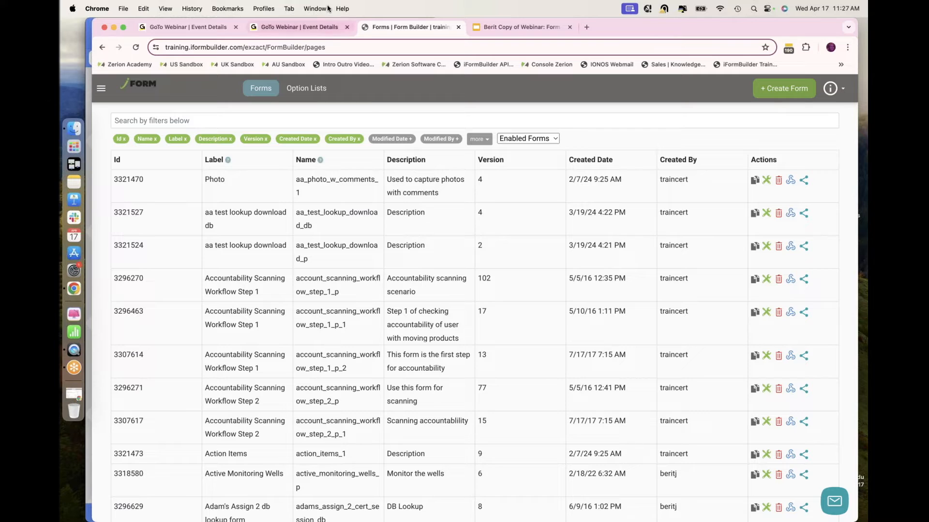
Switch to the mirrored device in QuickTime Player and open the information for the Pepper - Sweet form.
left_click(101, 88)
left_click(87, 94)
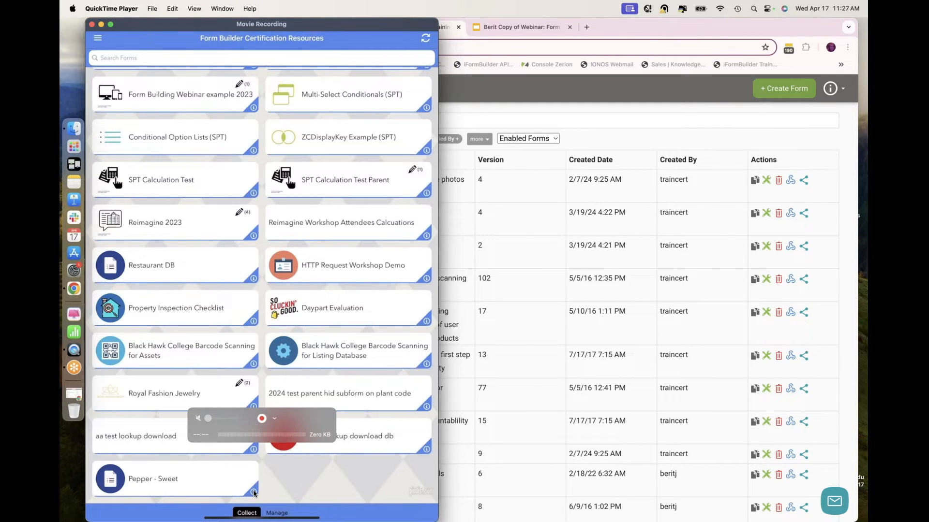
left_click(254, 492)
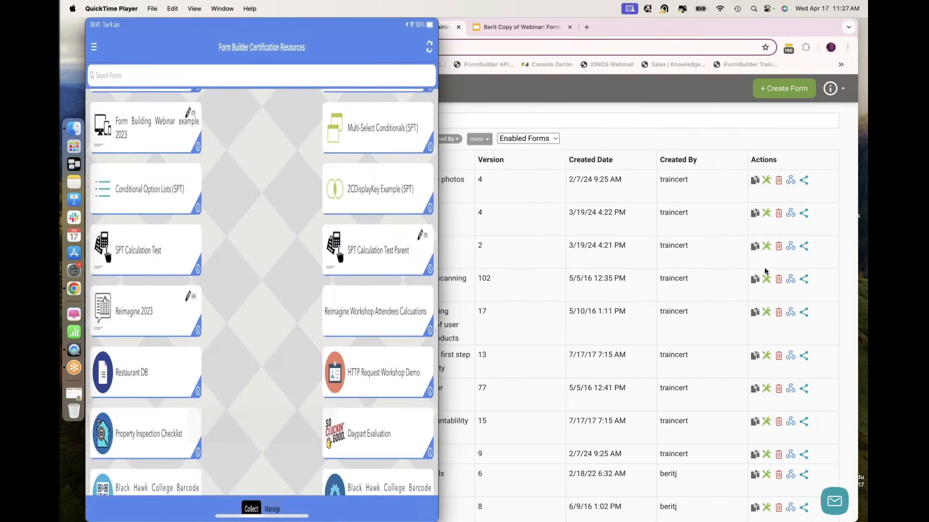
Switch back to Chrome and view the option lists before returning to the forms list.
left_click(849, 254)
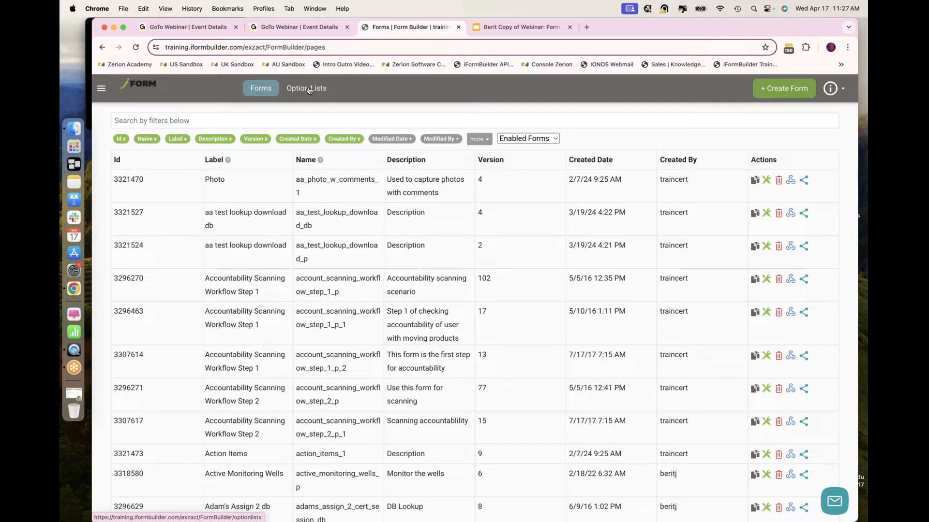
left_click(309, 89)
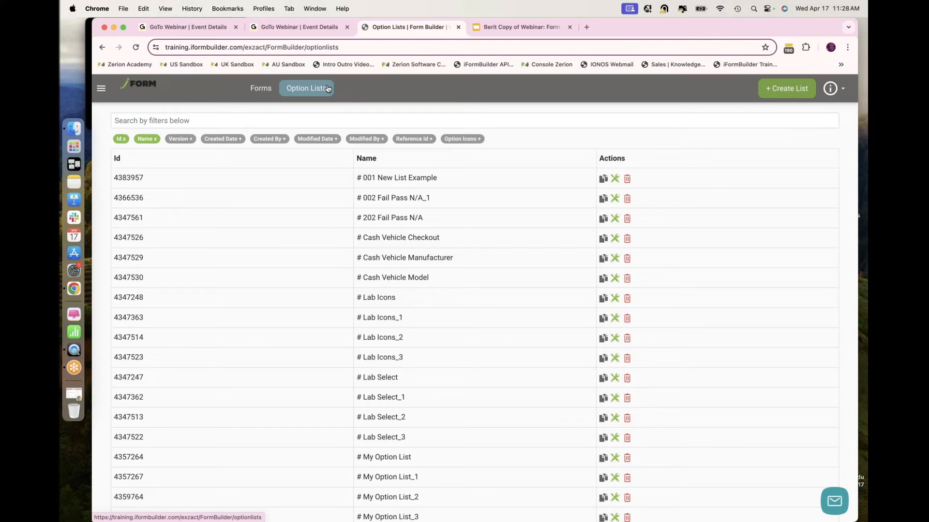
left_click(262, 89)
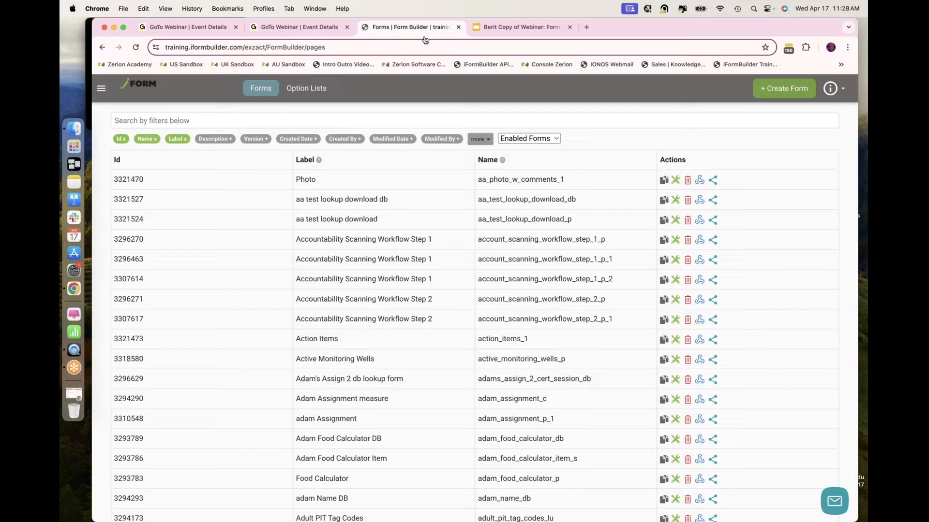
Filter the forms list to show disabled forms, and switch the filter back to enabled forms.
left_click(526, 139)
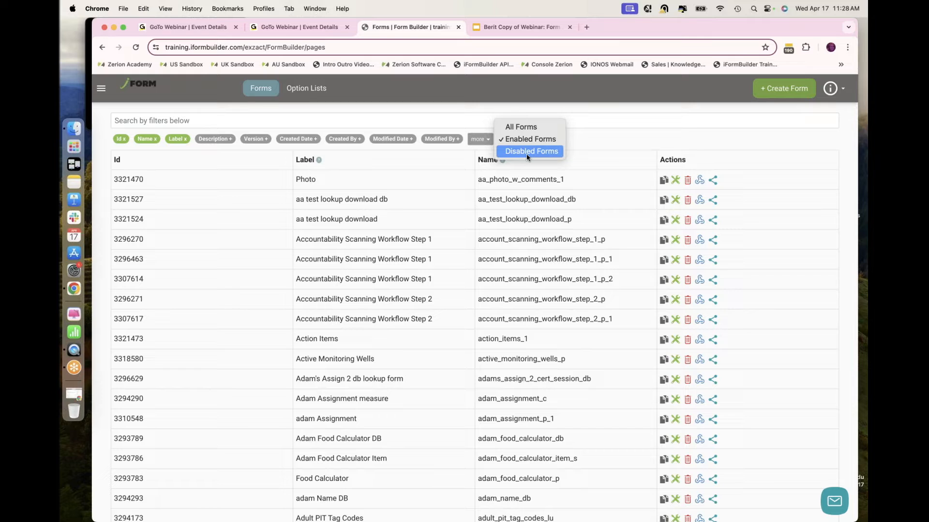
left_click(526, 152)
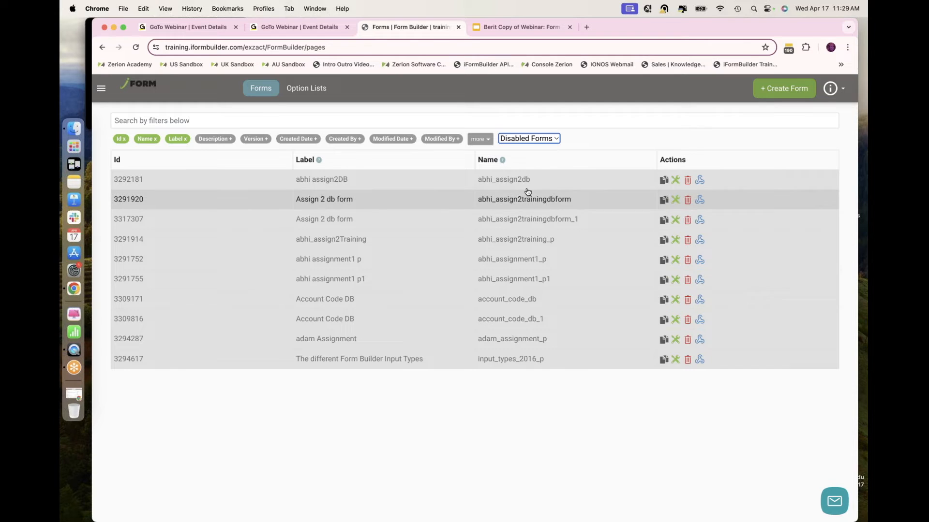
left_click(529, 140)
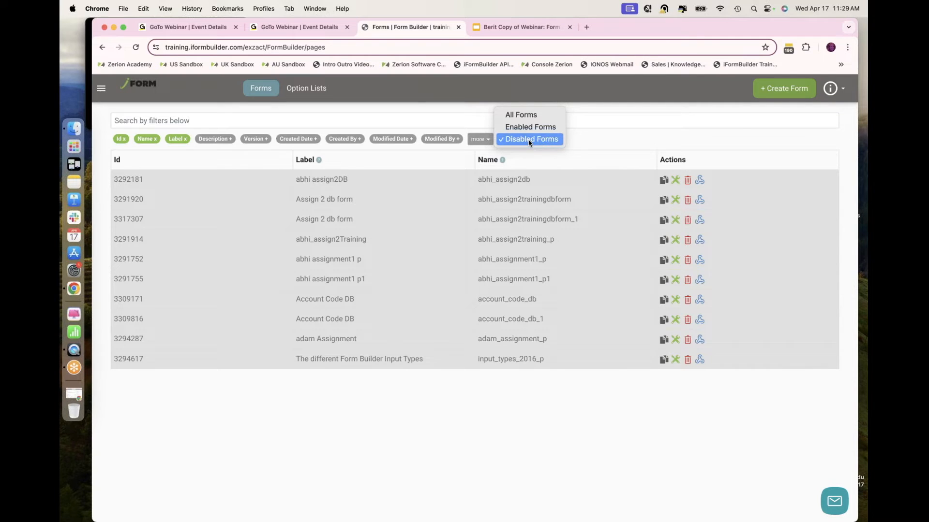
left_click(534, 130)
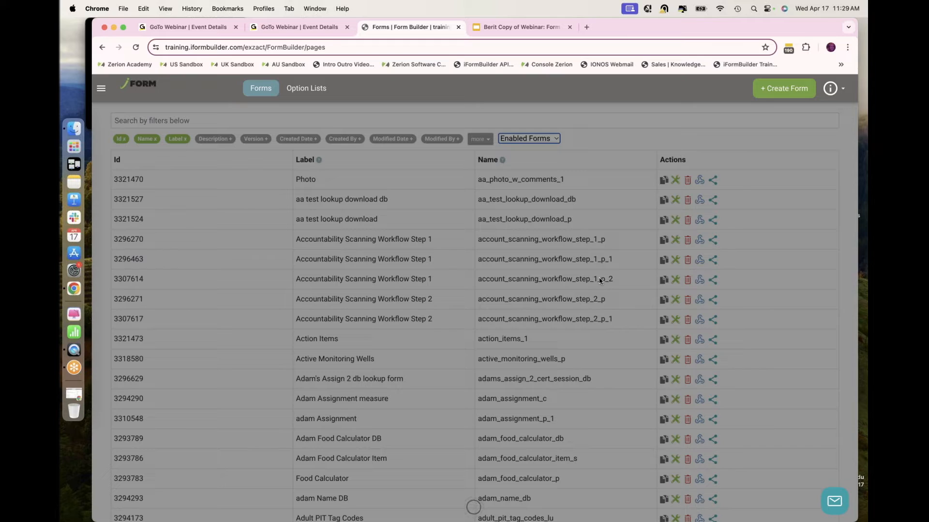
Start a new form and review its advanced properties before returning to the basic ones.
left_click(787, 92)
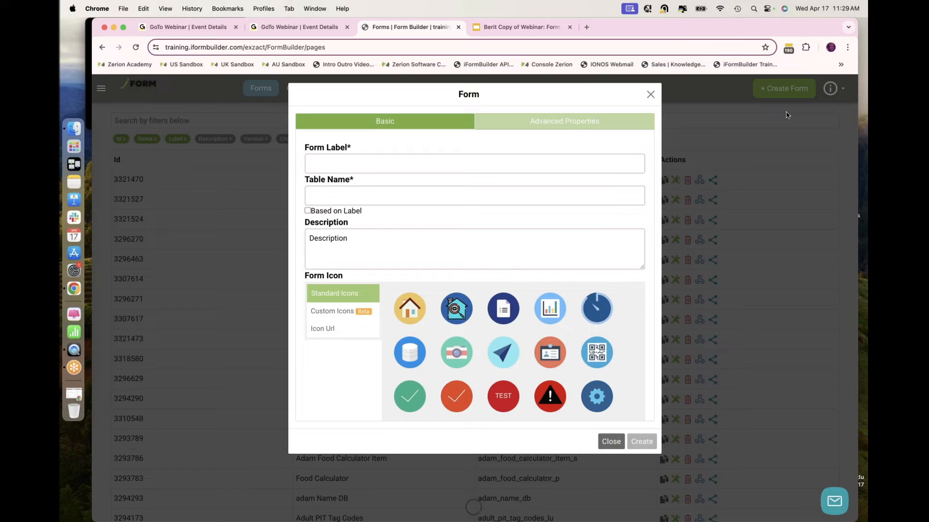
left_click(564, 121)
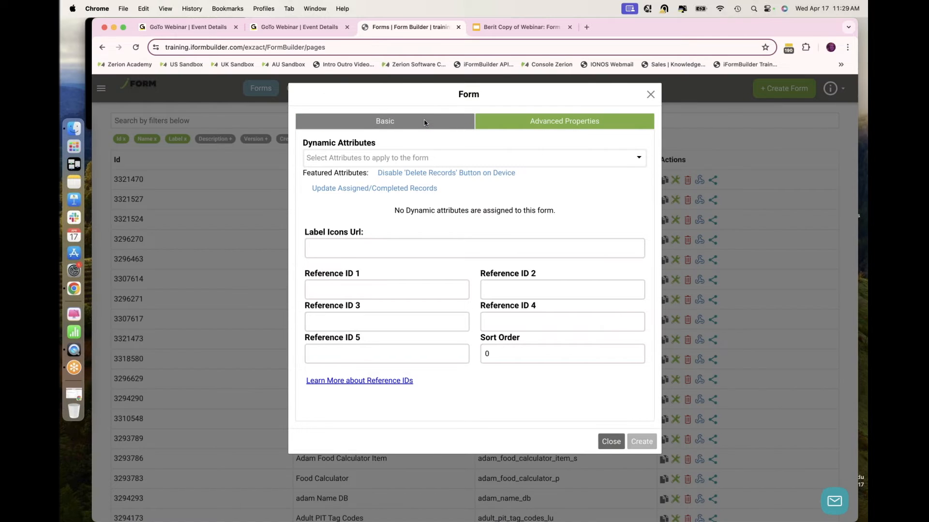
left_click(424, 122)
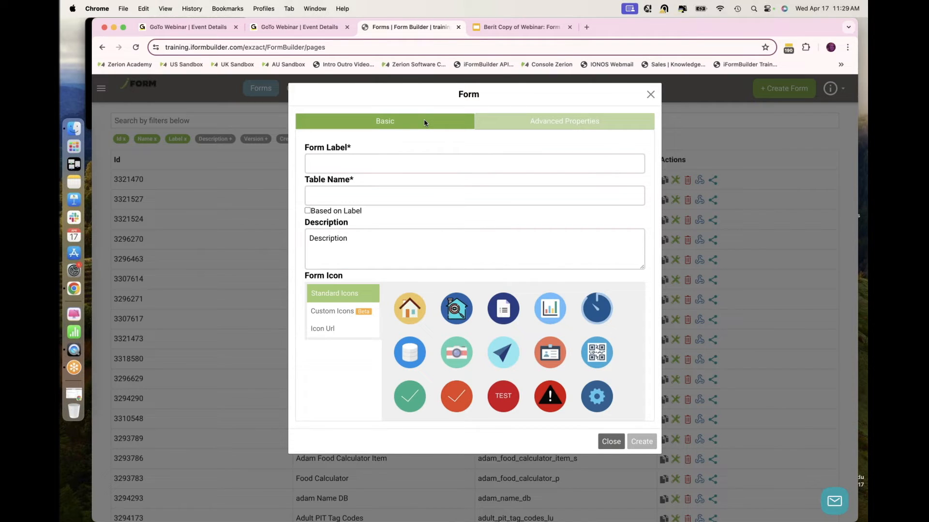
Label the new form Webinar 2024.
left_click(363, 169)
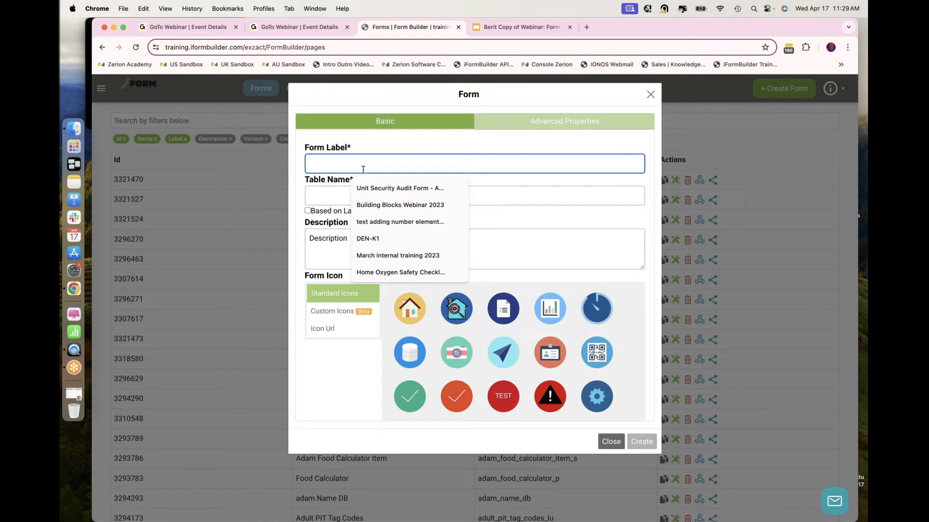
type("Webina")
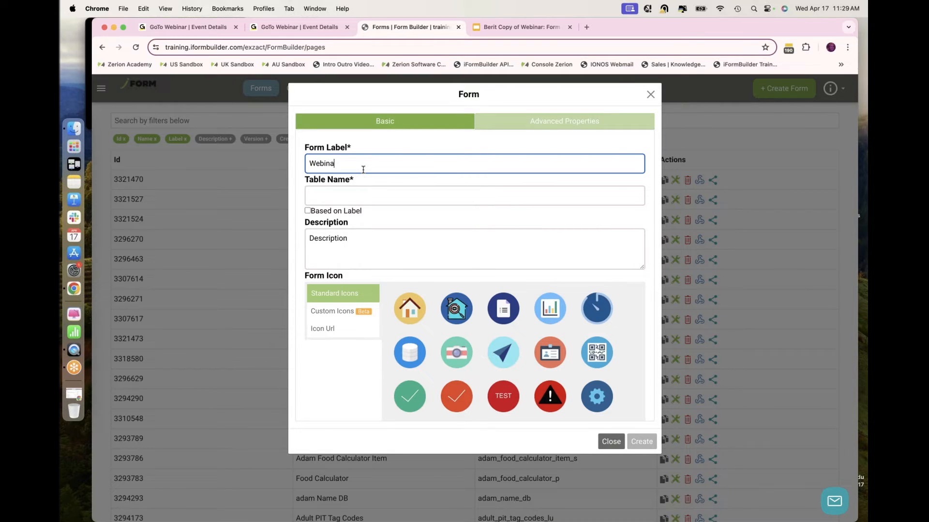
type("r 2024")
Fill the table name from the form label, turn that link off again, and extend the name to webinar_2024_p.
left_click(325, 194)
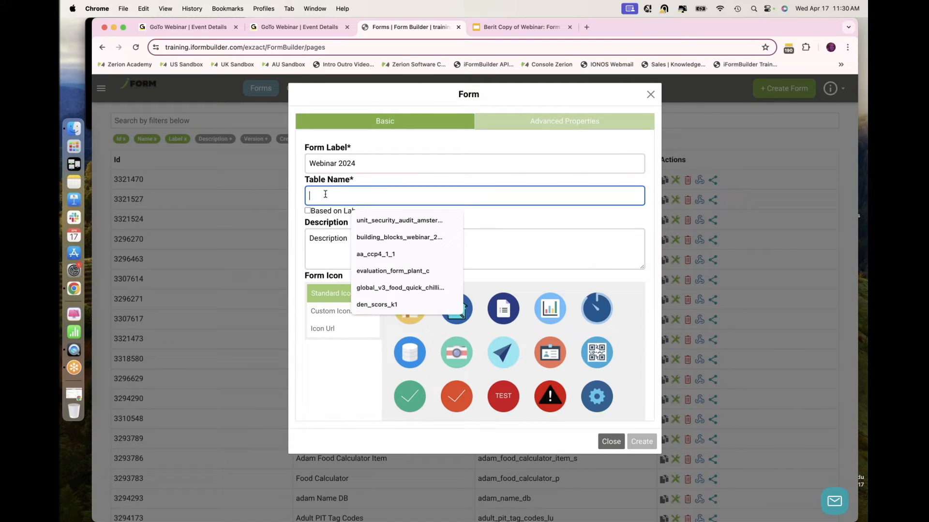
left_click(307, 211)
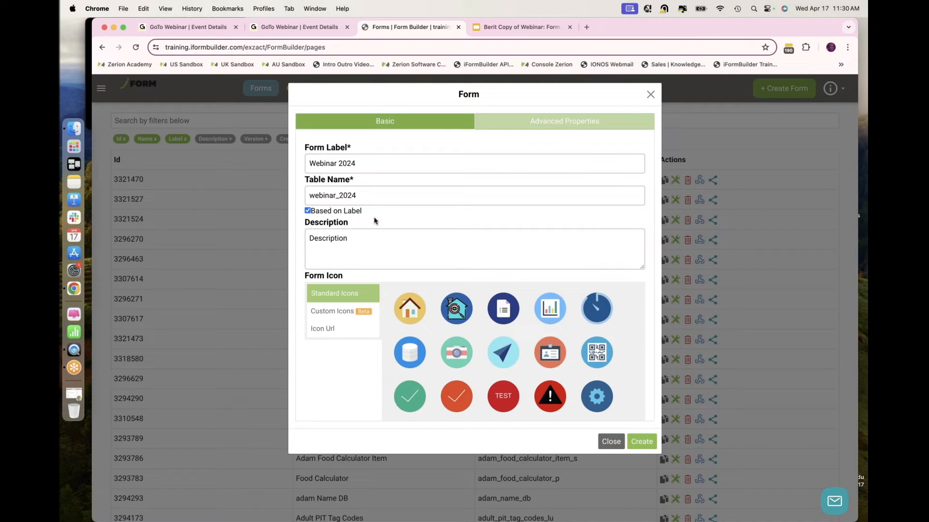
left_click(307, 211)
left_click(386, 199)
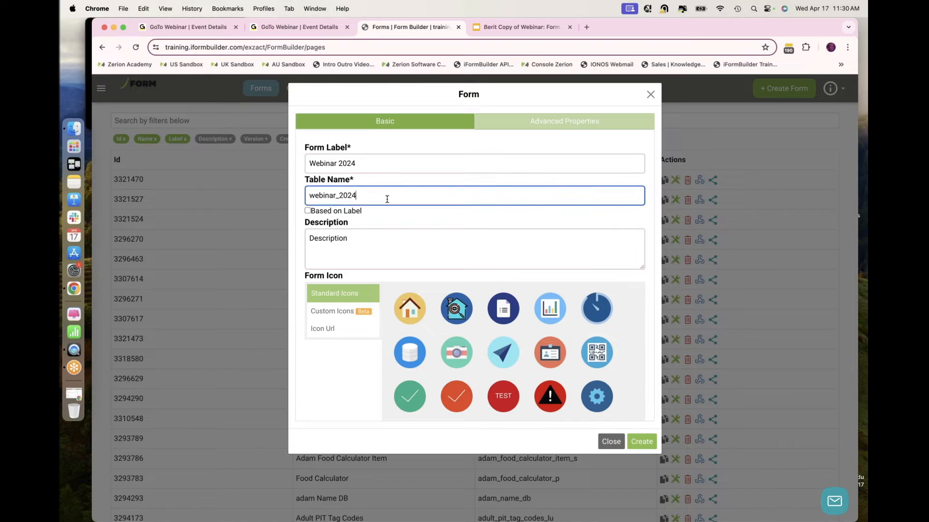
type("_p")
Replace the placeholder description with "This is a form used for Form Building 101 webinar.".
double_click(386, 240)
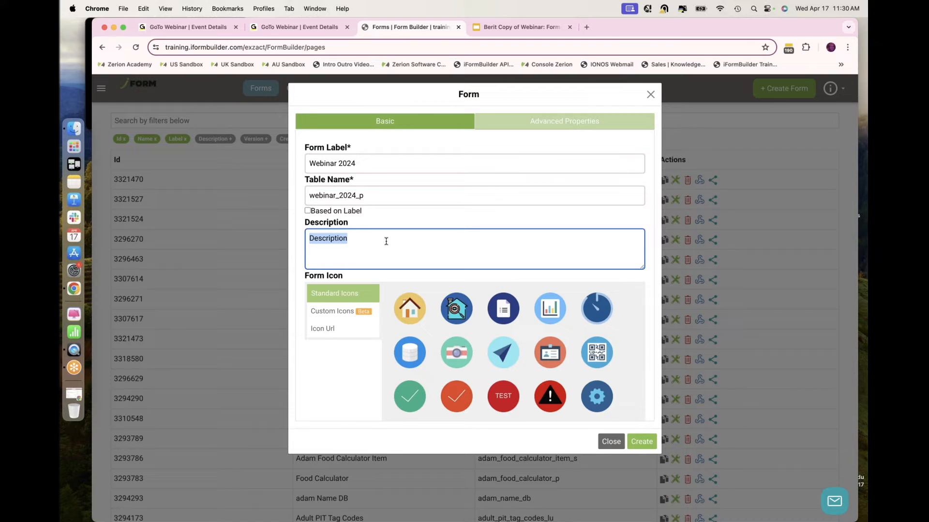
type("This is a form used for")
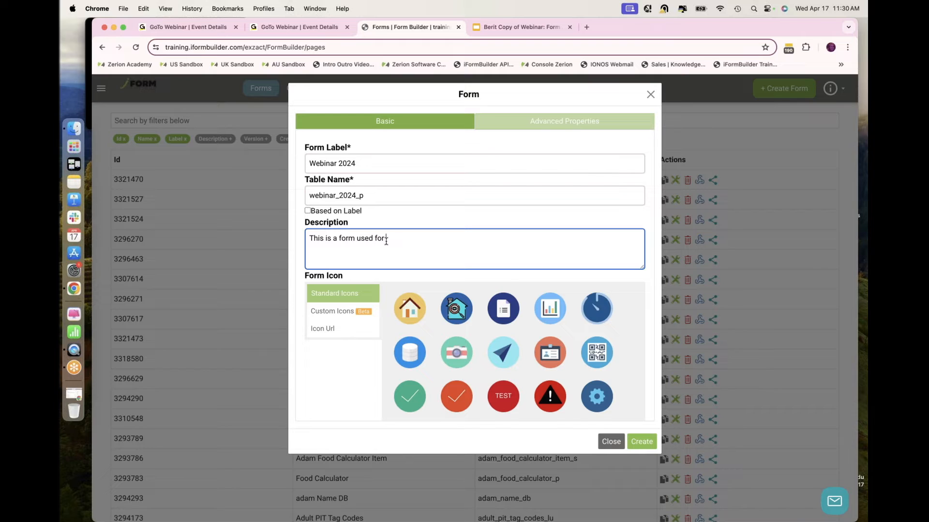
type(" Form Building 101 webinar.")
Review the upload requirements for custom form icons and return to the standard icons.
scroll(352, 362, "down", 1)
scroll(352, 359, "down", 1)
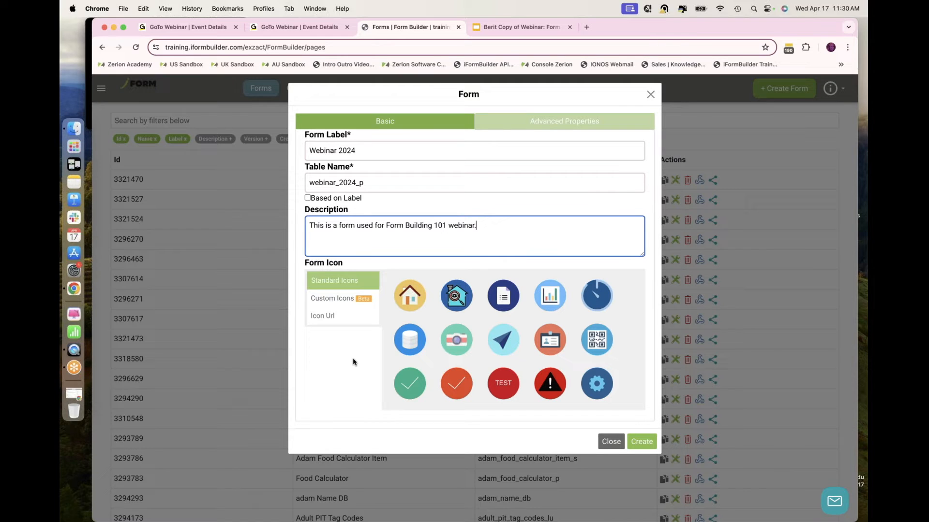
left_click(337, 300)
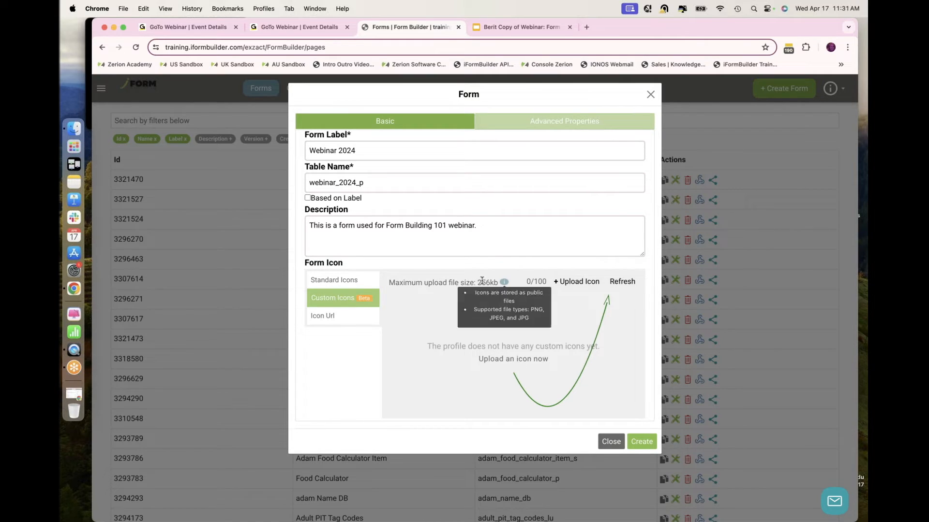
mouse_move(504, 286)
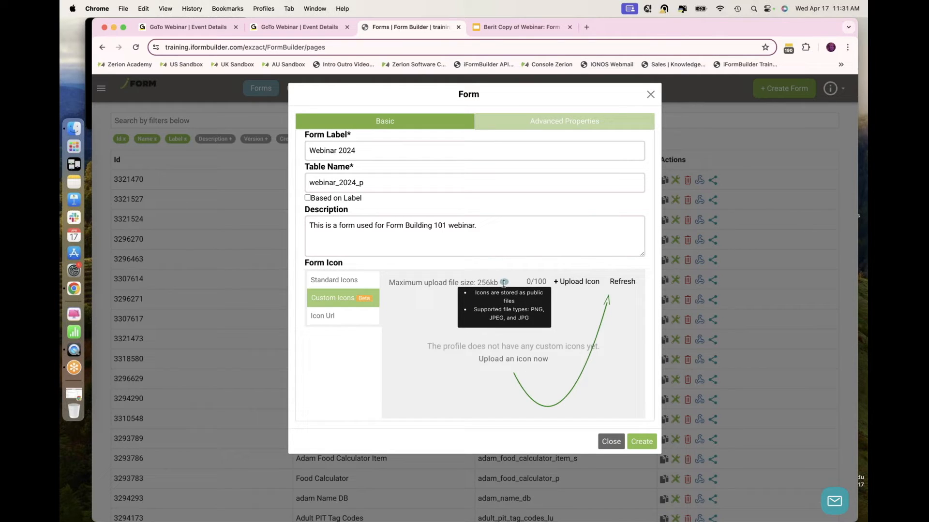
left_click(343, 282)
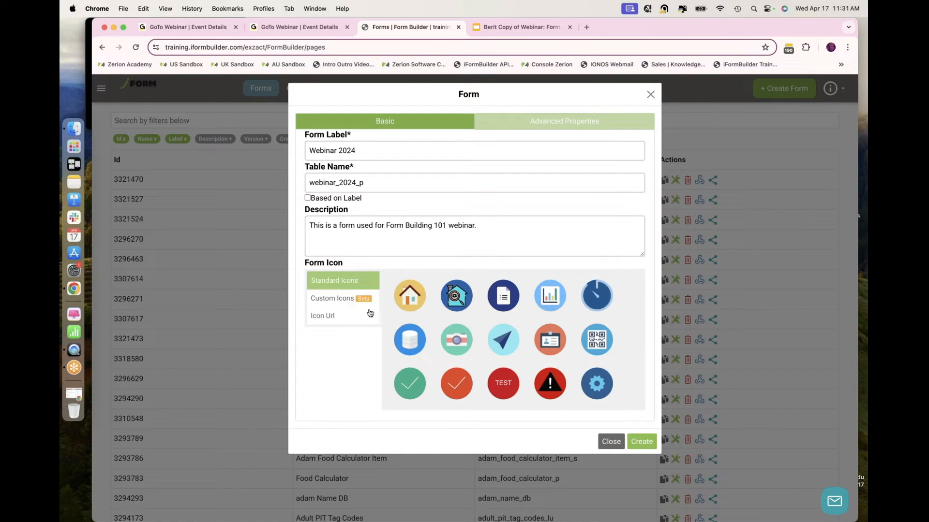
Choose the standard house icon for the form and create the form.
left_click(421, 300)
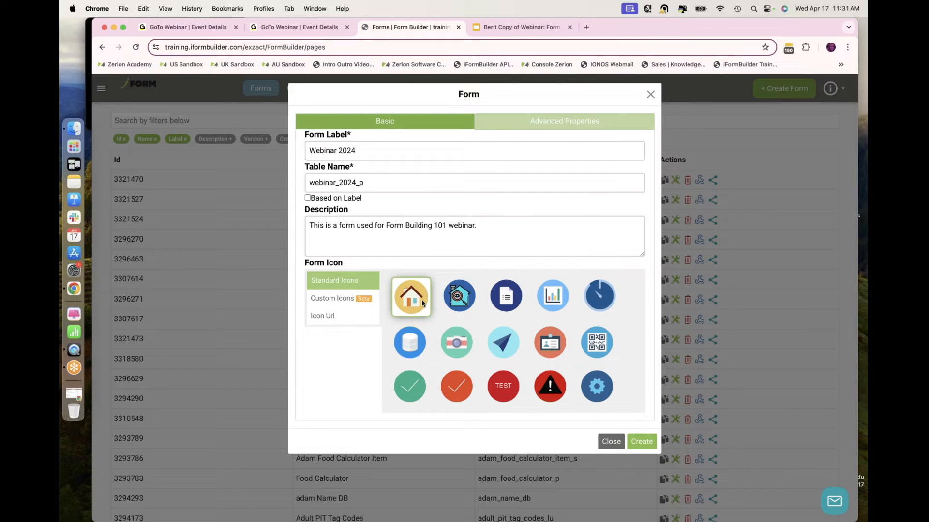
left_click(647, 444)
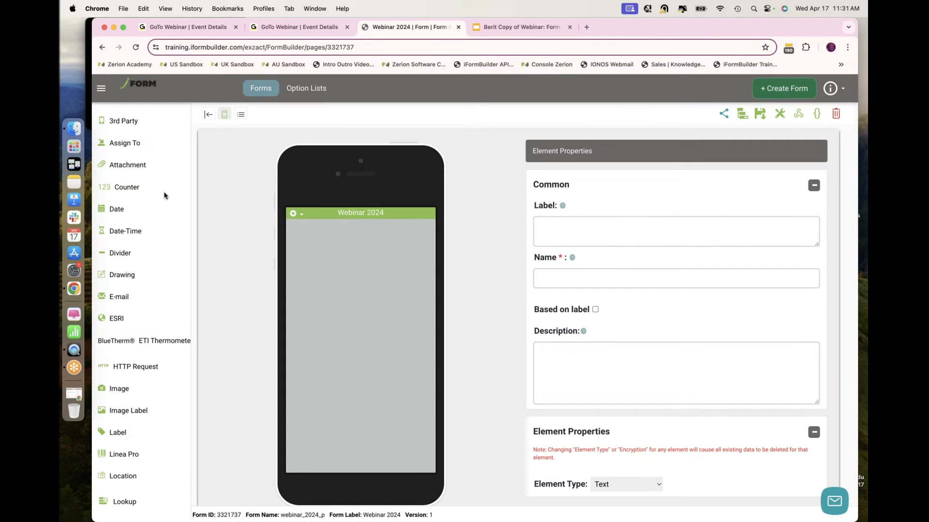
Look through the available element types and add a Date element to the Webinar 2024 form.
scroll(158, 128, "down", 15)
scroll(158, 128, "up", 15)
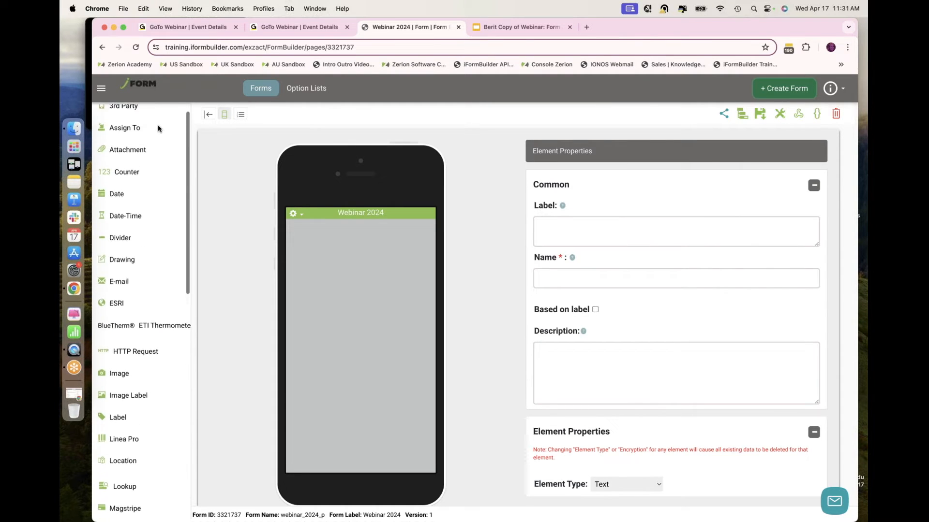
scroll(158, 128, "up", 1)
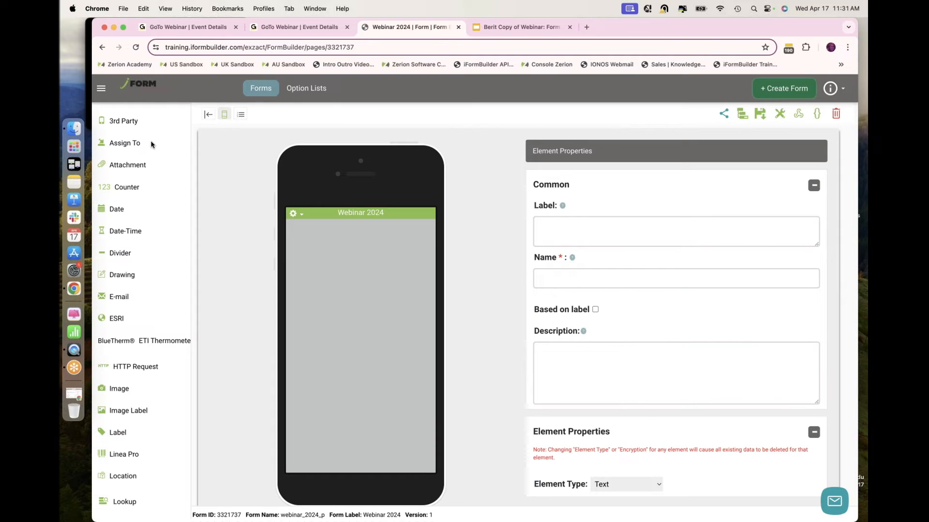
left_click(121, 210)
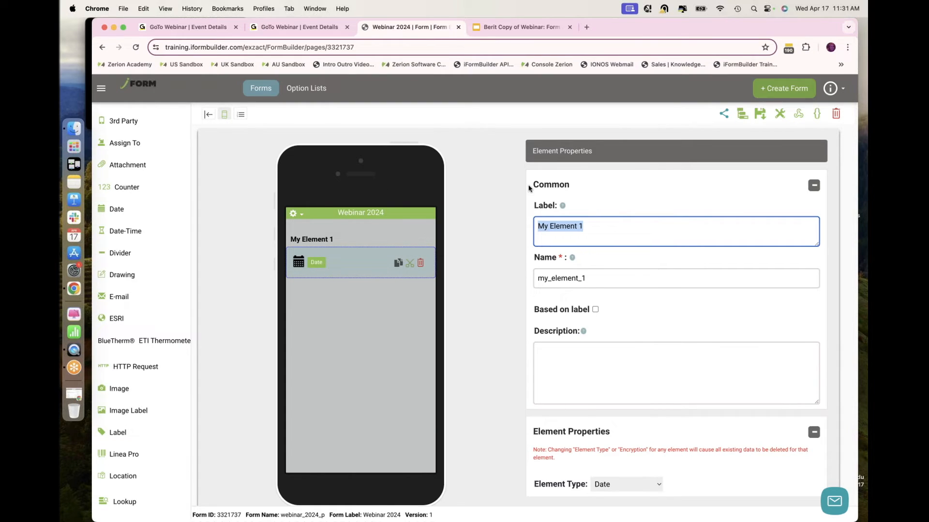
Examine the Date element's property sections, from Common and Element Properties through Smart Control, Reference 1 and Info.
scroll(591, 289, "down", 10)
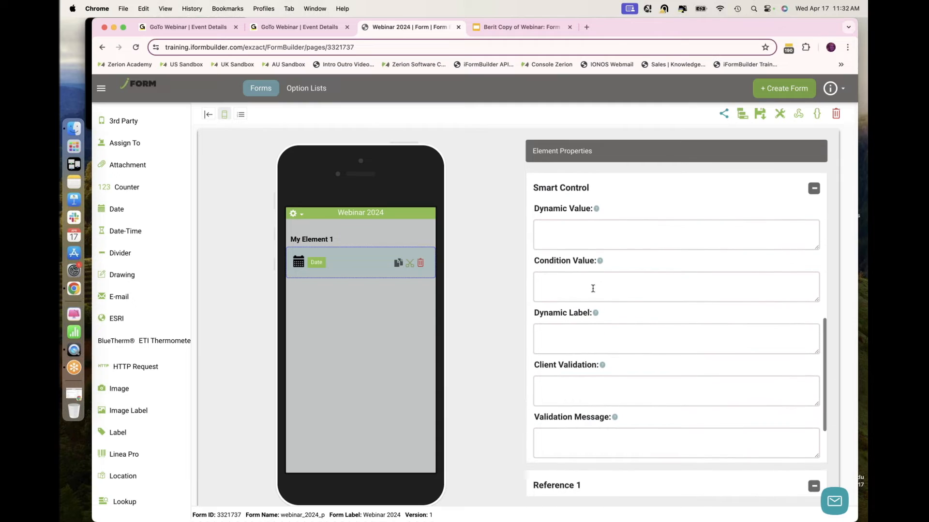
scroll(592, 288, "down", 1)
scroll(593, 288, "down", 3)
scroll(593, 288, "down", 3)
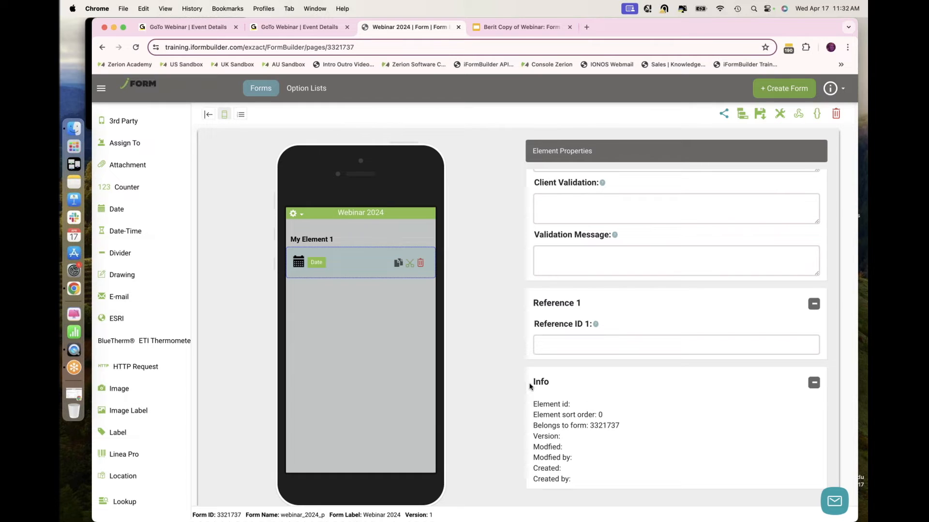
left_click_drag(529, 381, 556, 388)
scroll(556, 388, "up", 10)
scroll(555, 388, "up", 5)
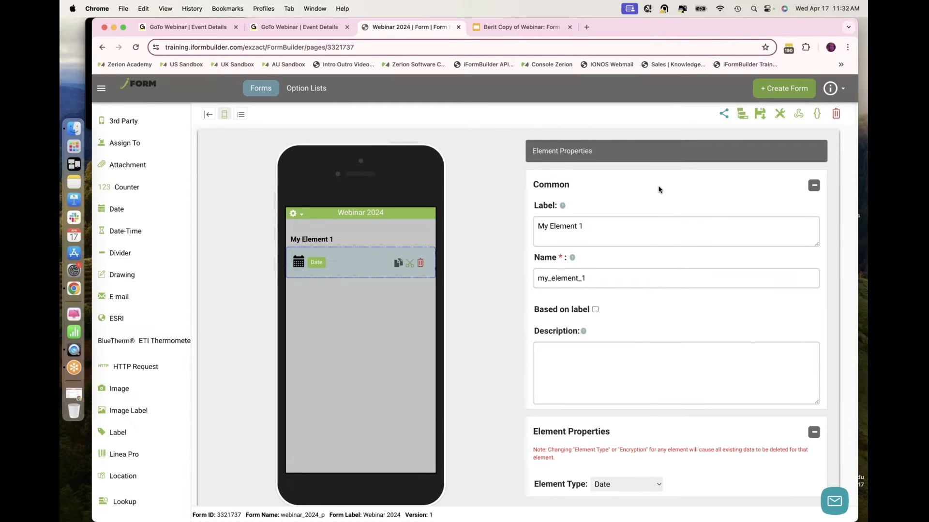
scroll(658, 189, "down", 3)
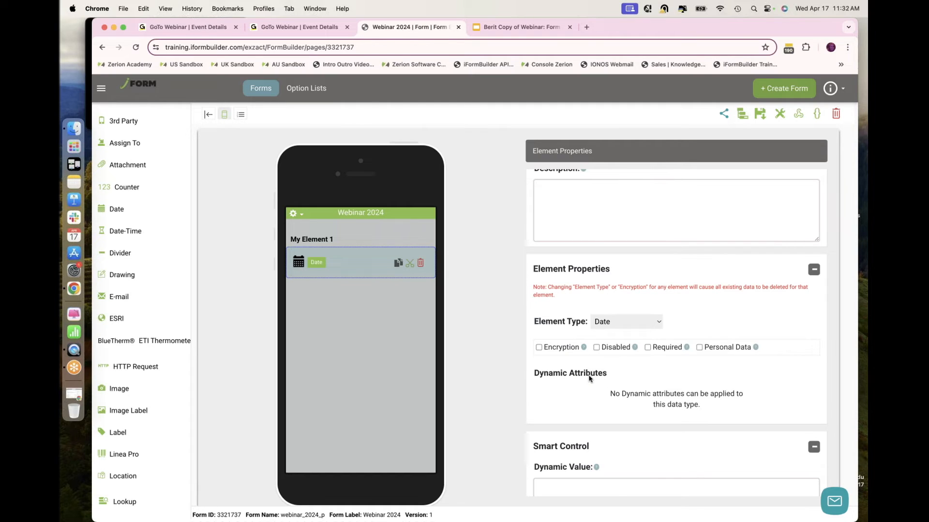
scroll(588, 378, "up", 5)
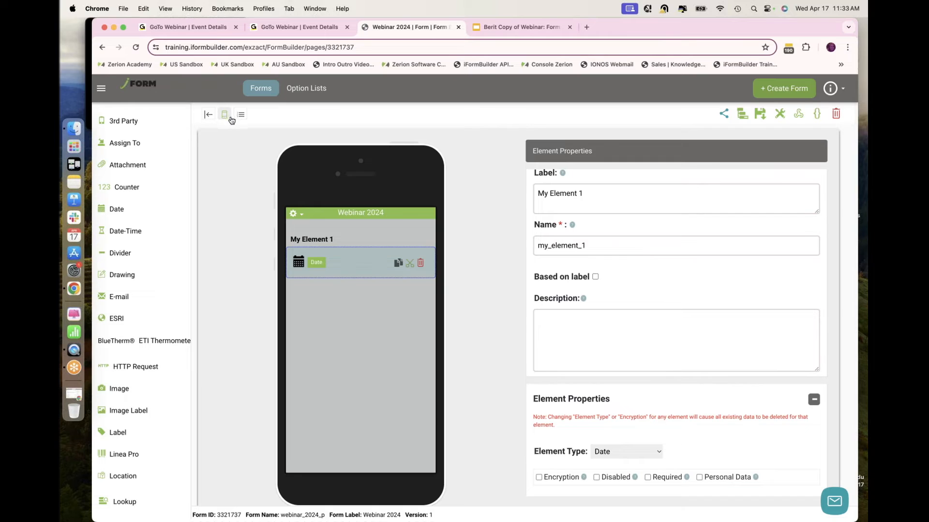
Hide the element palette and show the form in list view, saving the form's changes.
left_click(209, 114)
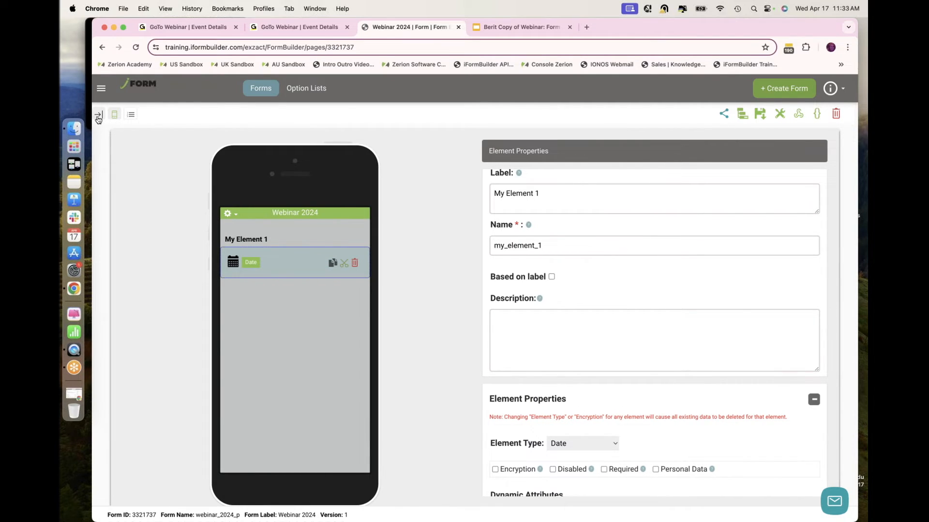
left_click(131, 115)
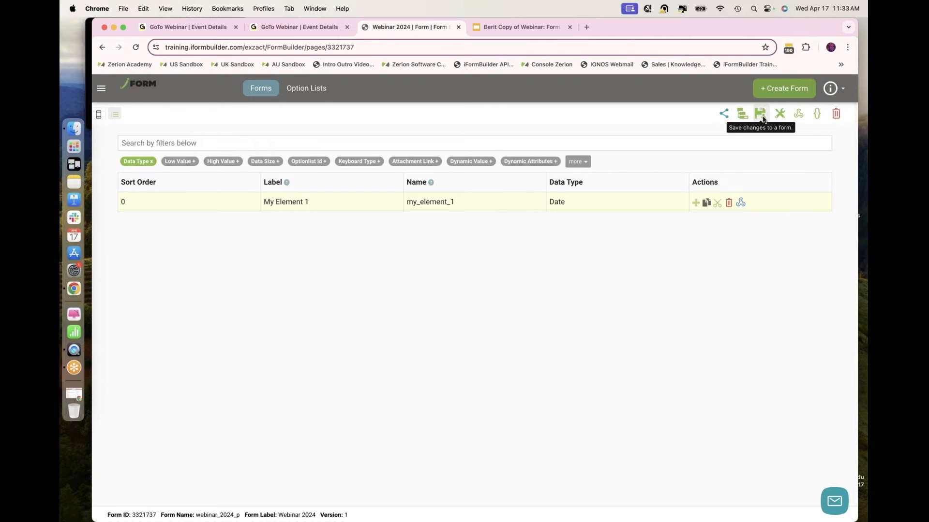
left_click(761, 114)
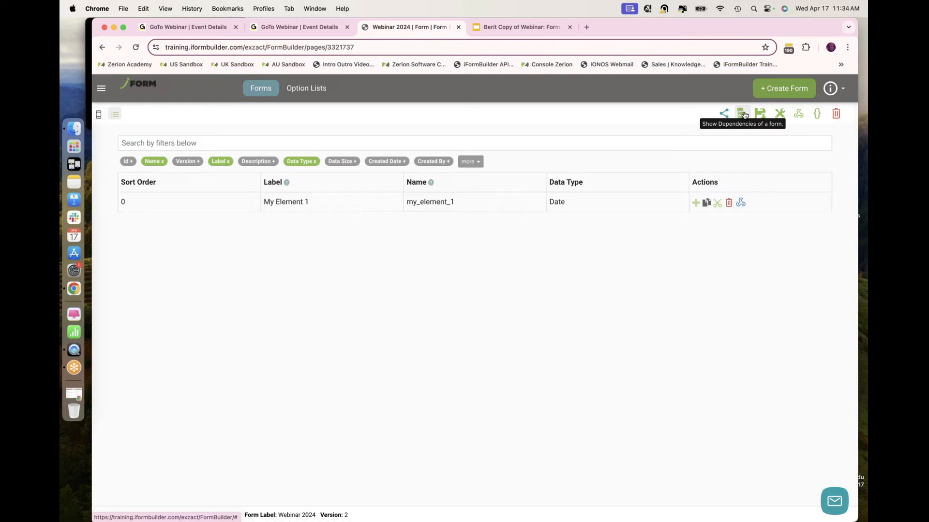
Review the basic properties of the Webinar 2024 form and close them without changes.
left_click(780, 113)
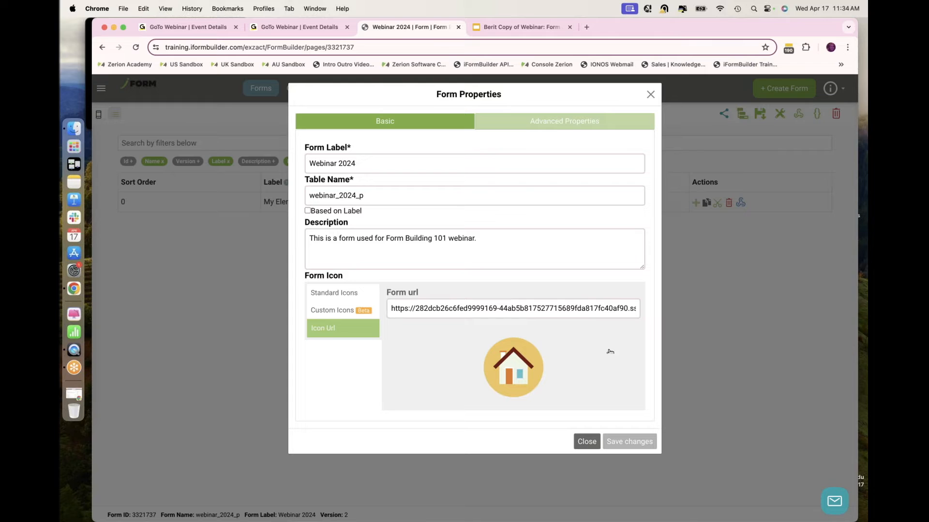
left_click(587, 442)
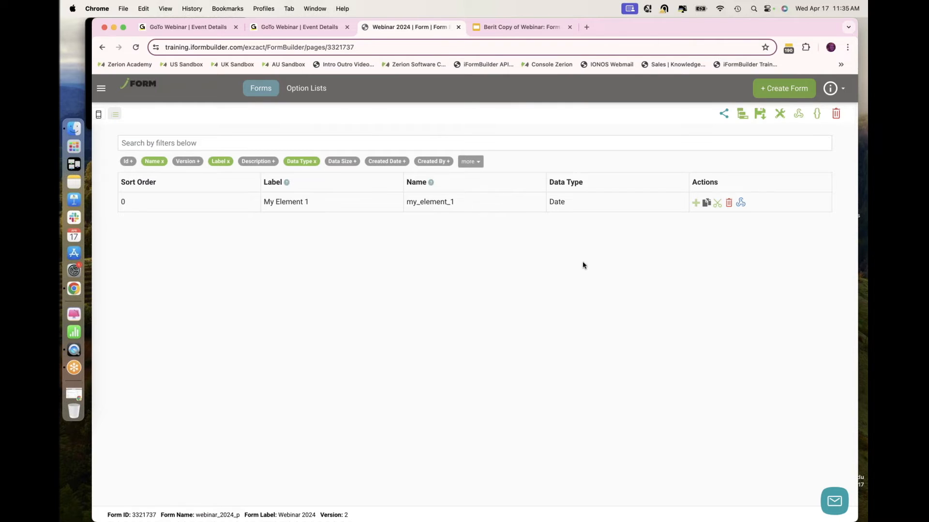
Return to the device view and change the Date element's label to "Today's Date".
left_click(100, 114)
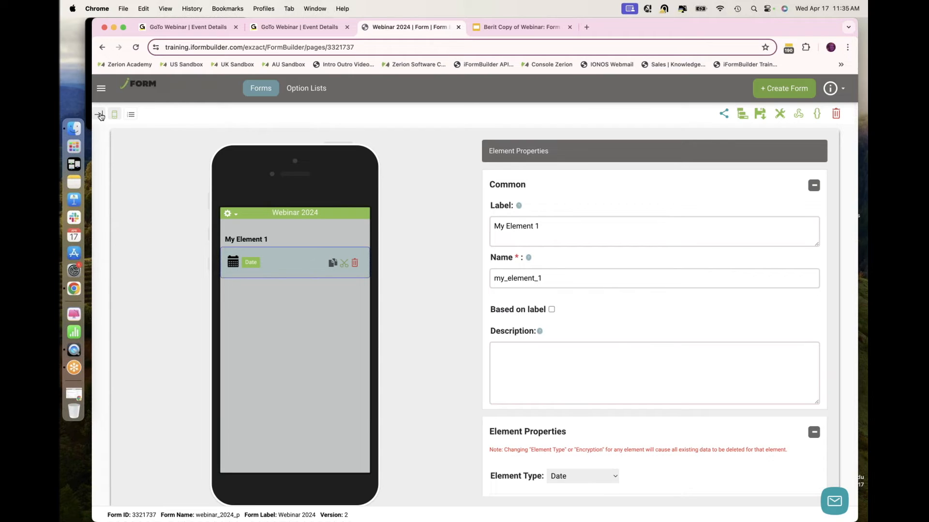
triple_click(517, 224)
type("Today")
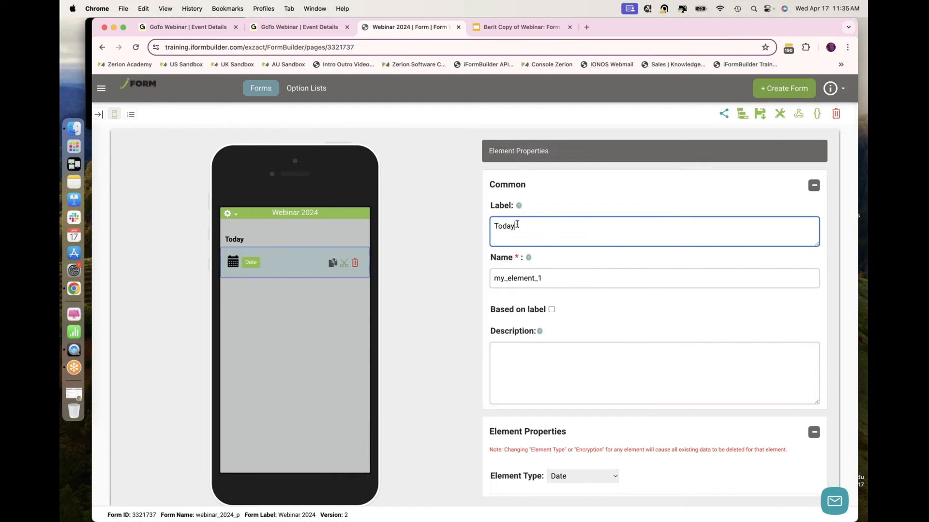
type("'s Date")
Base the Date element's name on its label and save the form.
left_click_drag(490, 260, 514, 262)
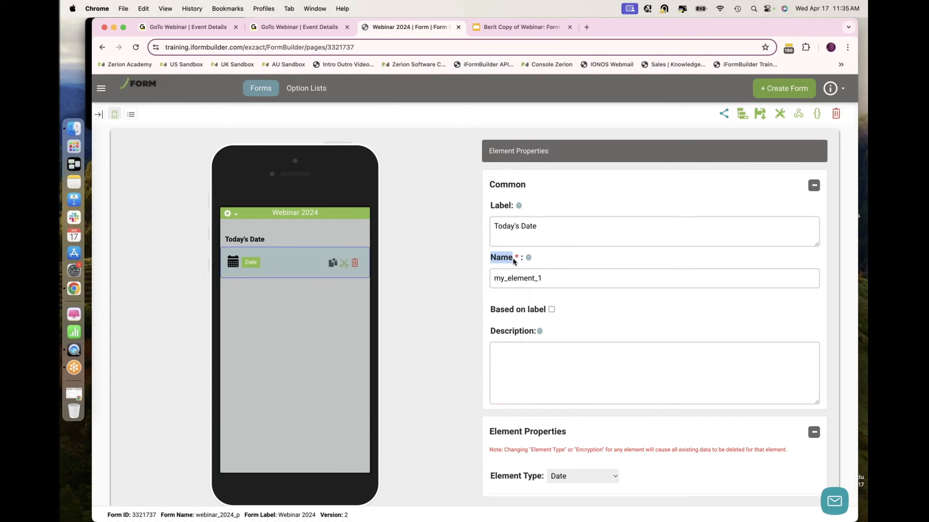
double_click(559, 276)
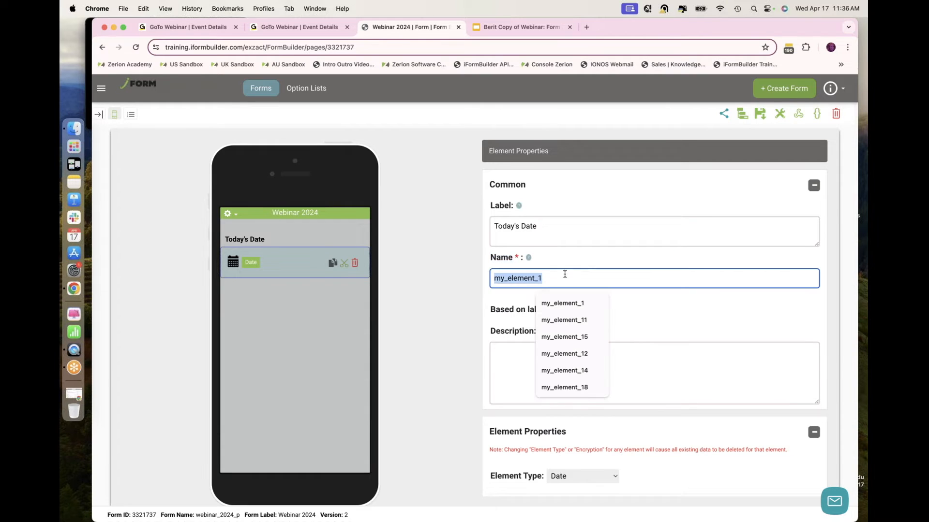
left_click(697, 312)
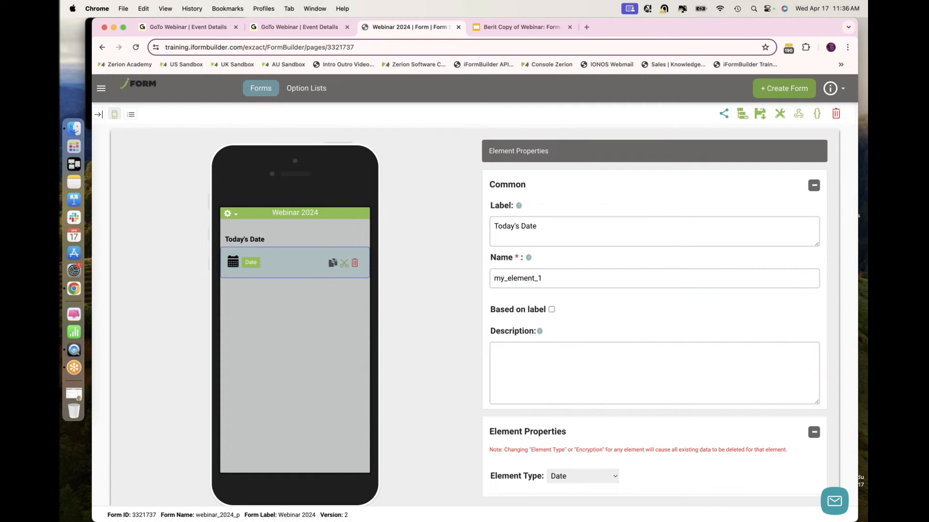
left_click(552, 310)
left_click(763, 116)
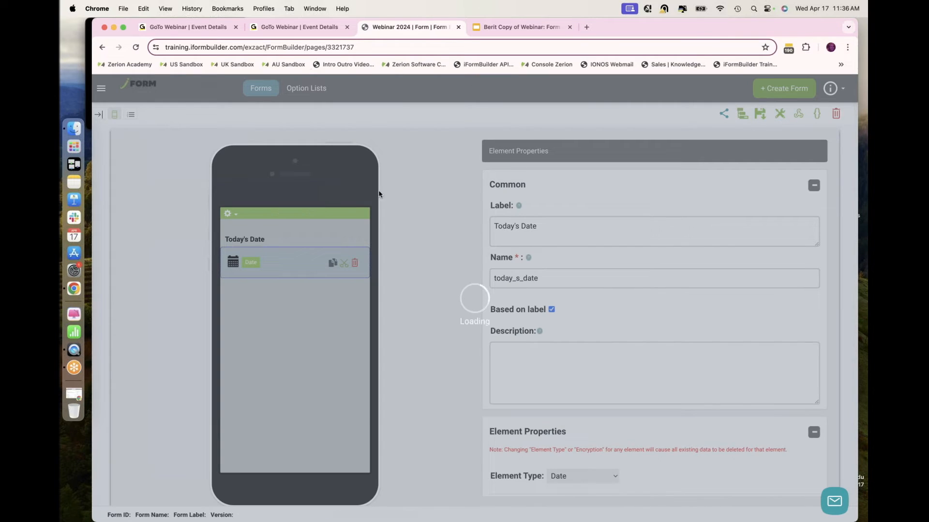
Check the Demonstration slide's point on copying, editing, changing and deleting elements, and return to the Webinar 2024 form.
left_click(516, 28)
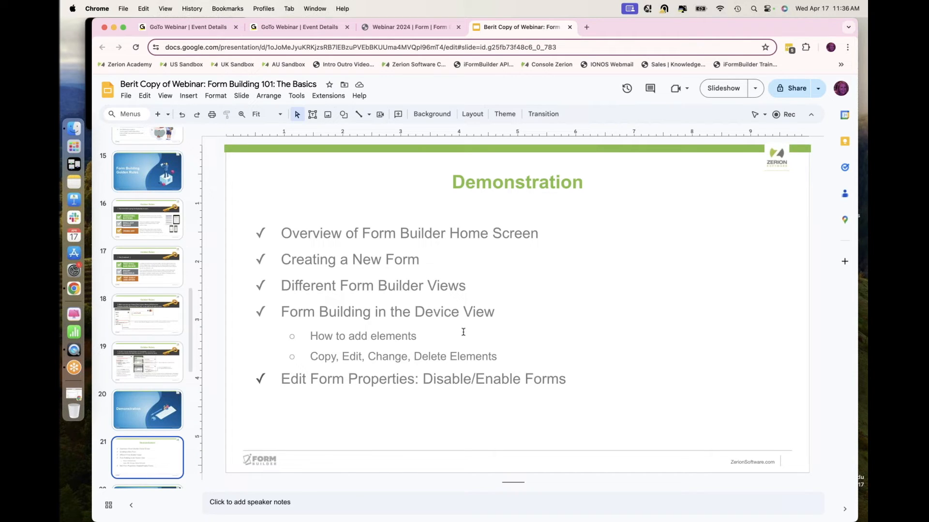
left_click_drag(310, 357, 403, 363)
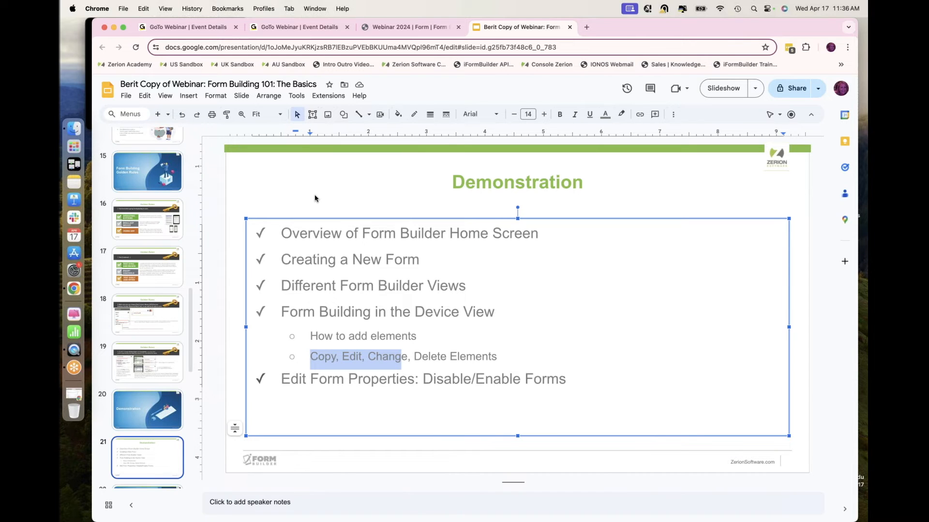
left_click(407, 28)
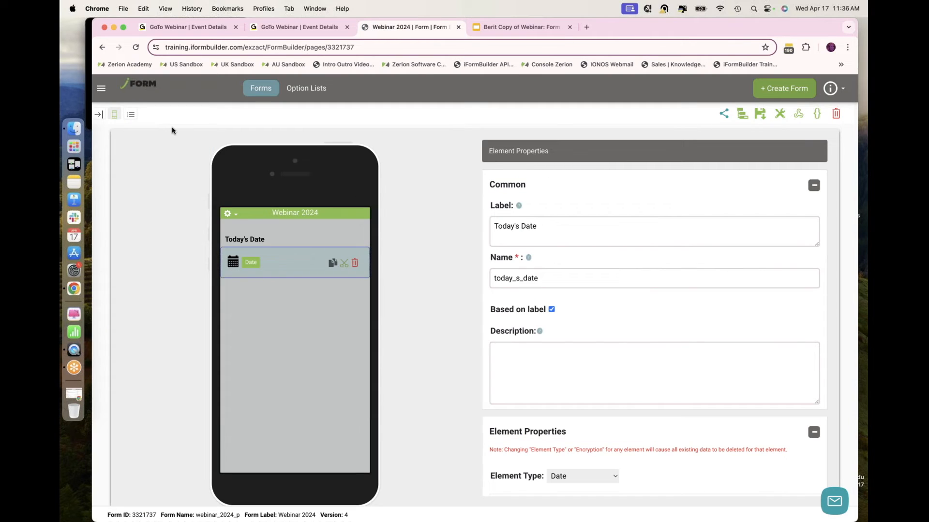
Show the element list, duplicate the Today's Date element, and change the copy's label to "Time".
left_click(98, 115)
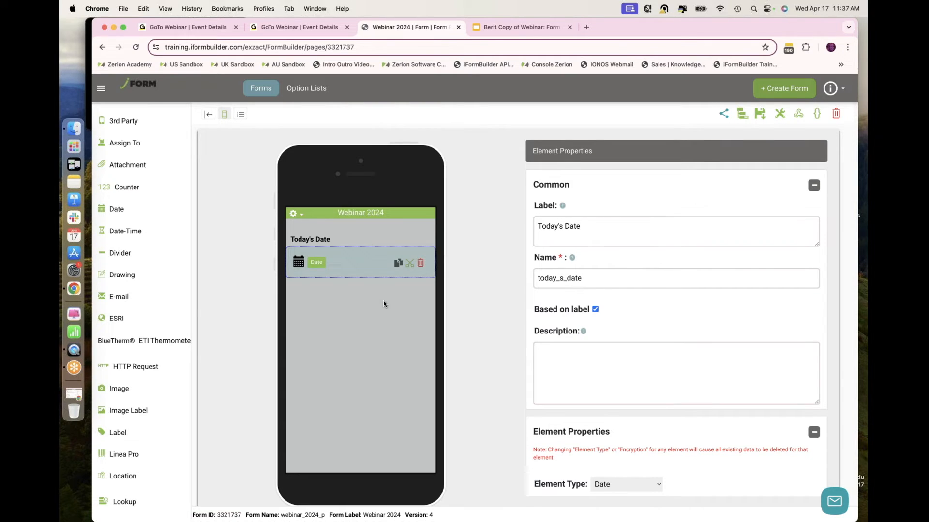
left_click(399, 264)
triple_click(613, 232)
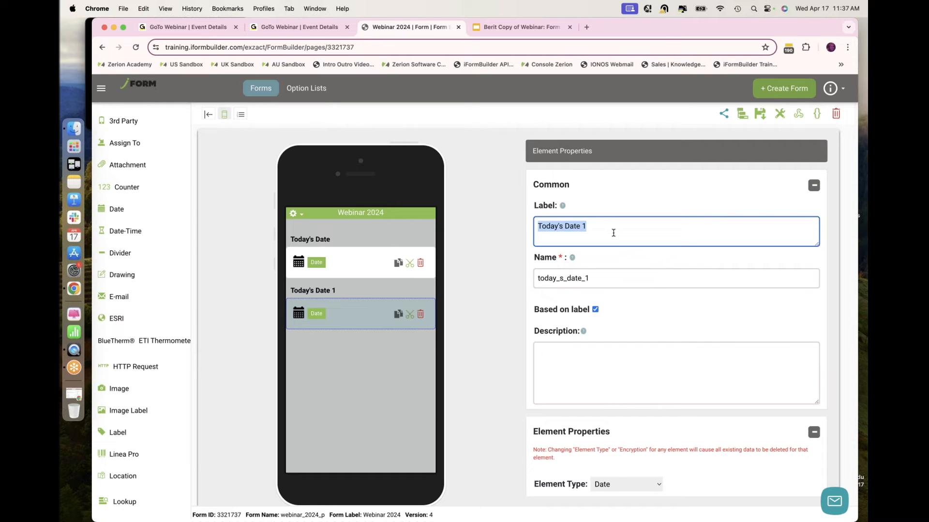
type("Time")
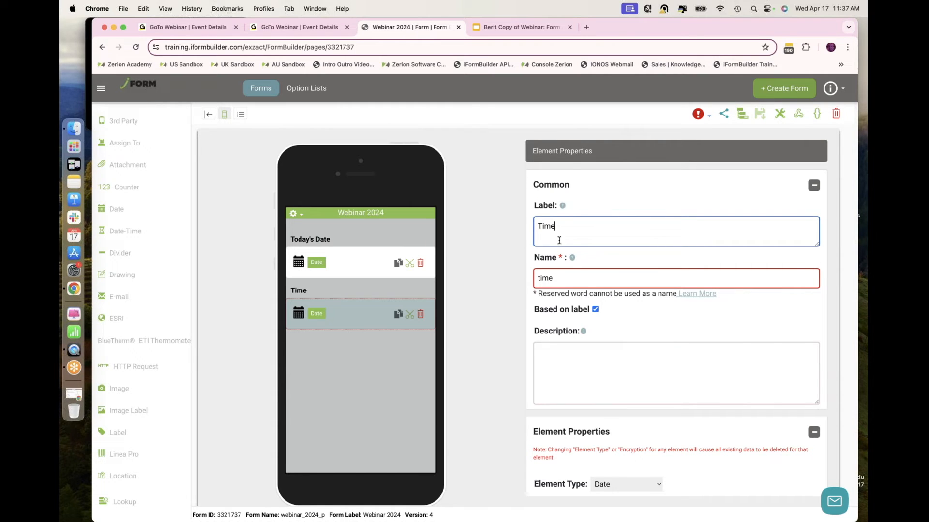
Stop basing the Time element's name on its label and name it timestamp_of_entry.
left_click(595, 310)
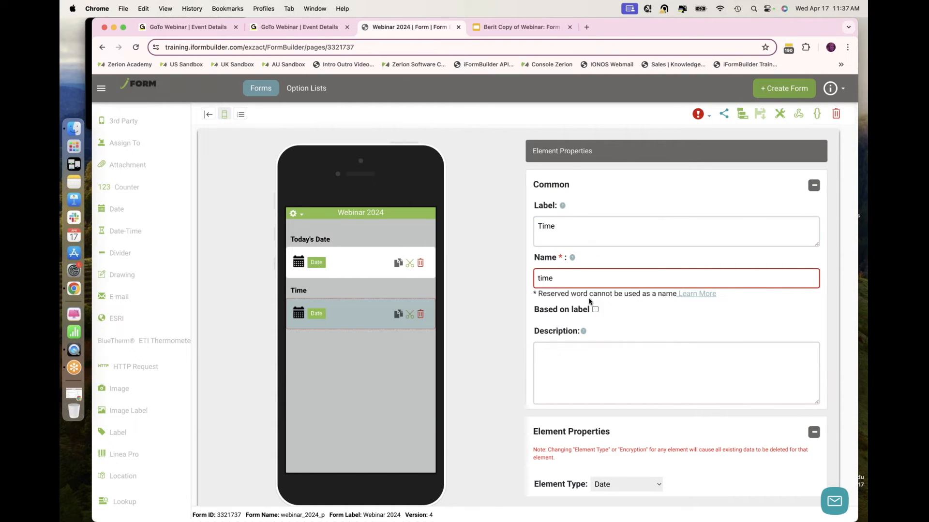
left_click(574, 277)
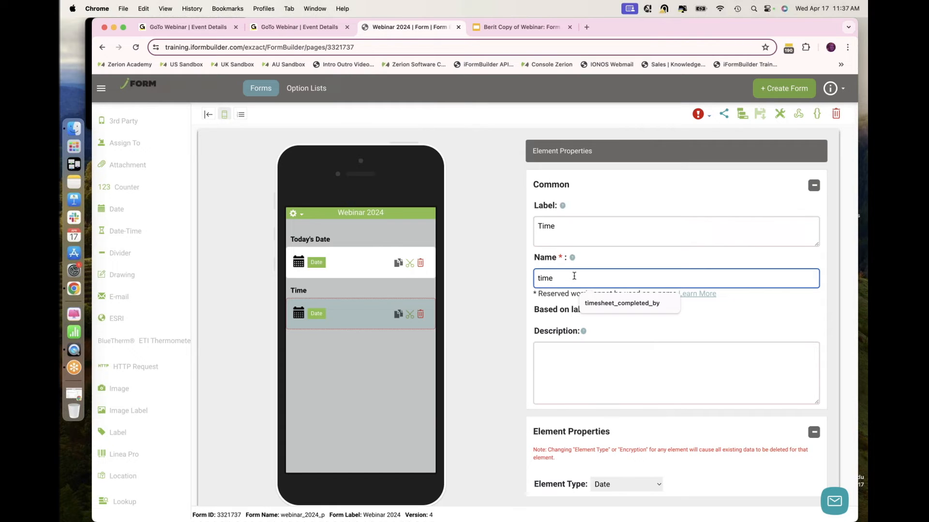
type("stamp_of_entry")
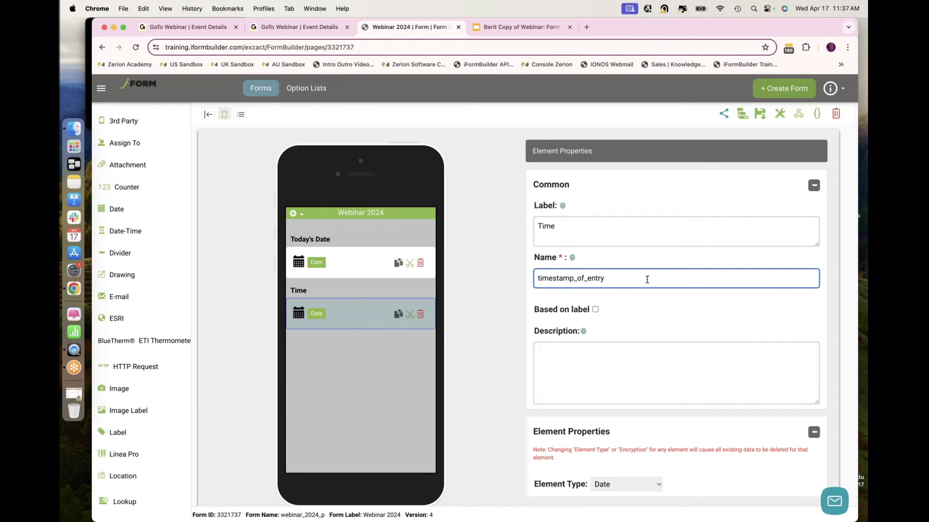
Change the Time element's type from Date to Time, accept the data type change, and save the form.
scroll(628, 295, "down", 8)
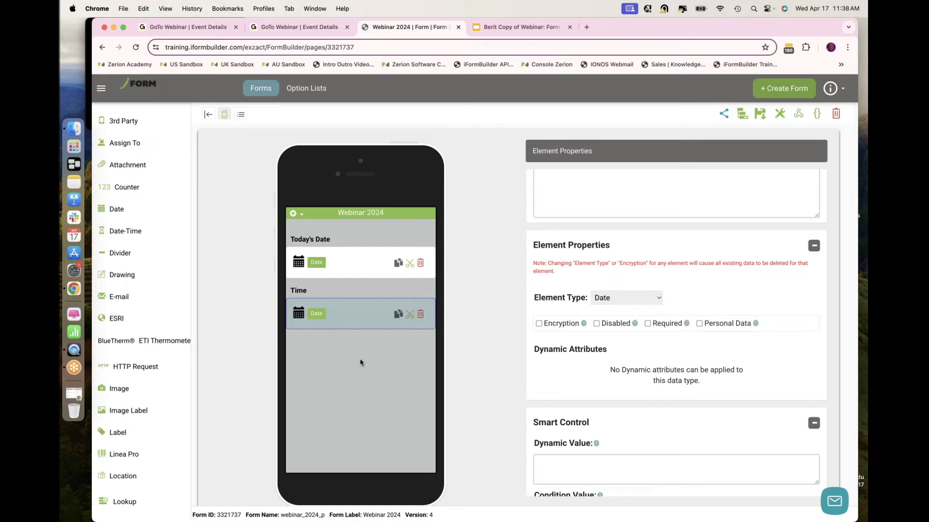
left_click(614, 302)
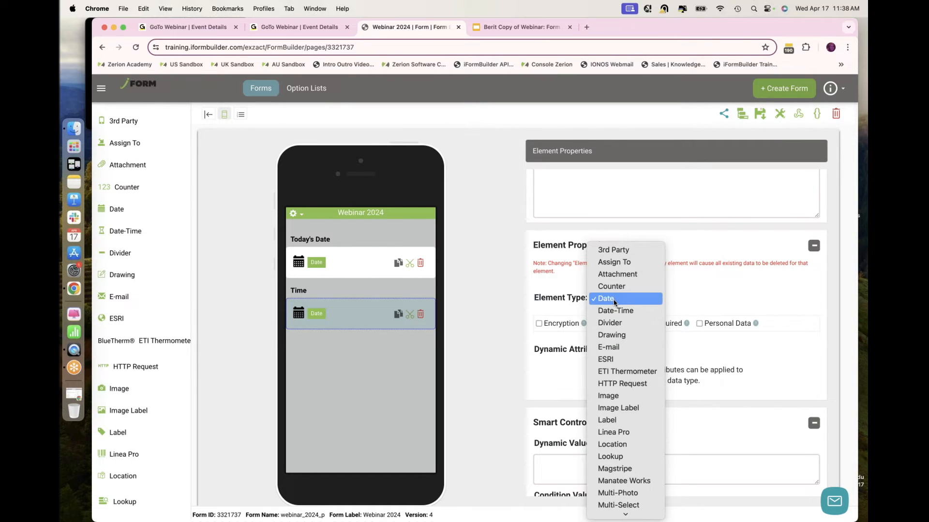
scroll(615, 304, "down", 3)
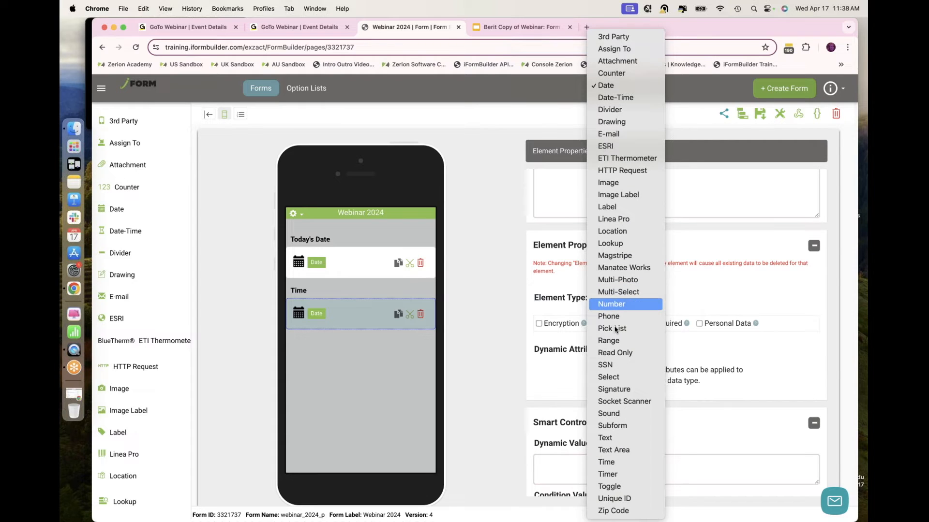
left_click(607, 463)
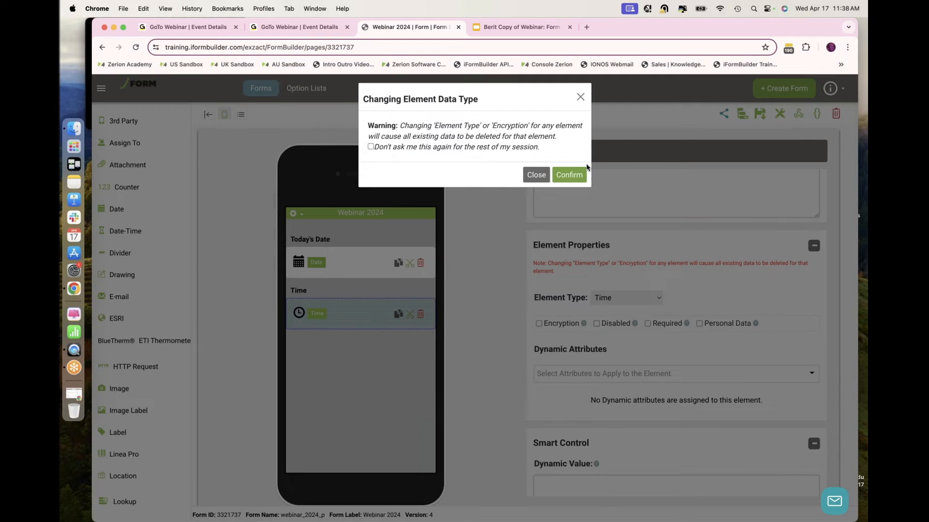
left_click(569, 176)
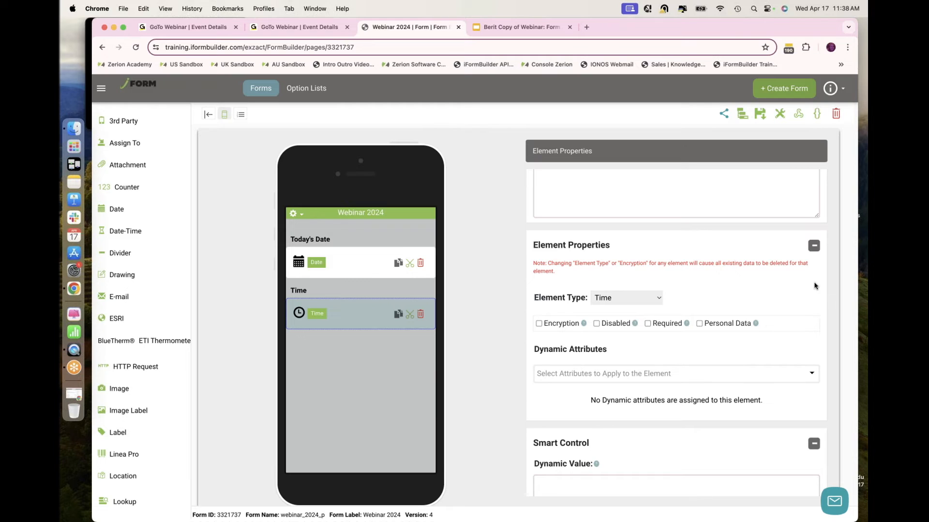
left_click(760, 114)
Apply the 12/24 Hour Time dynamic attribute to the Time element, set it to 24 Hour Time, and save the form.
left_click(598, 375)
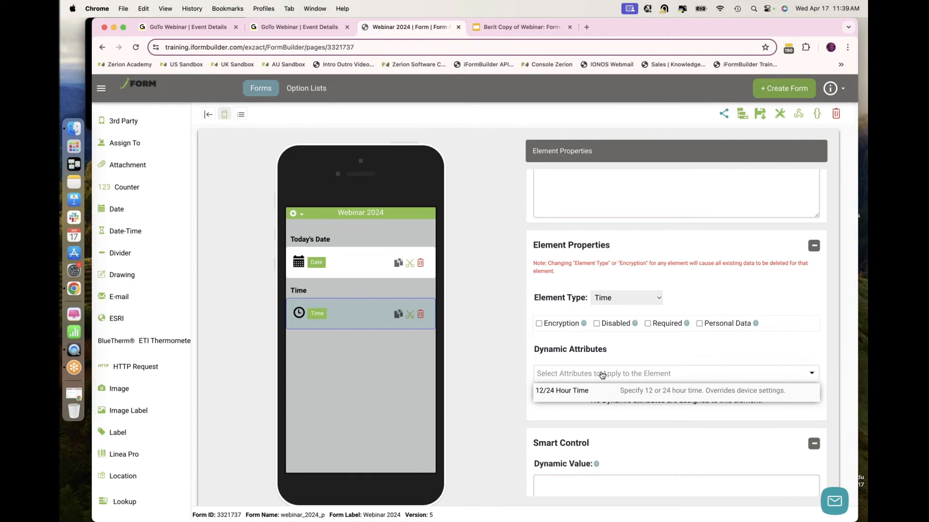
left_click(622, 392)
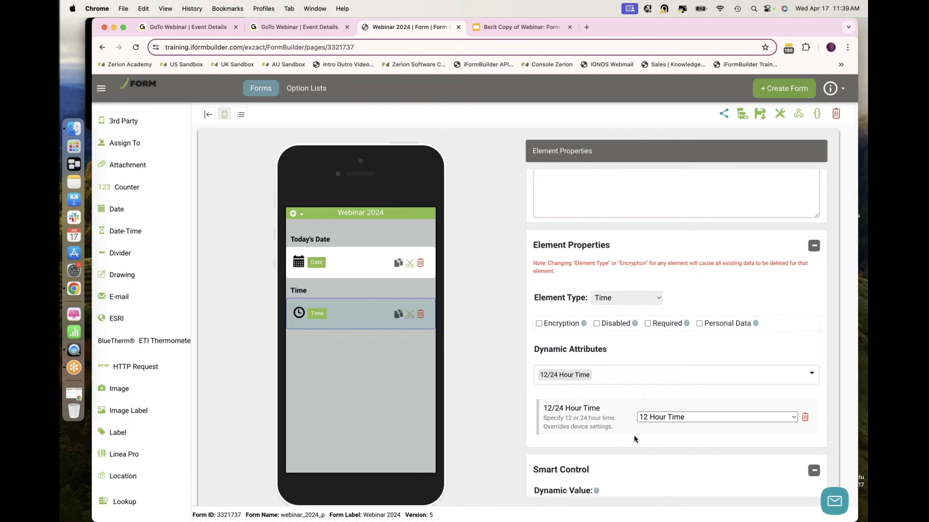
left_click(661, 418)
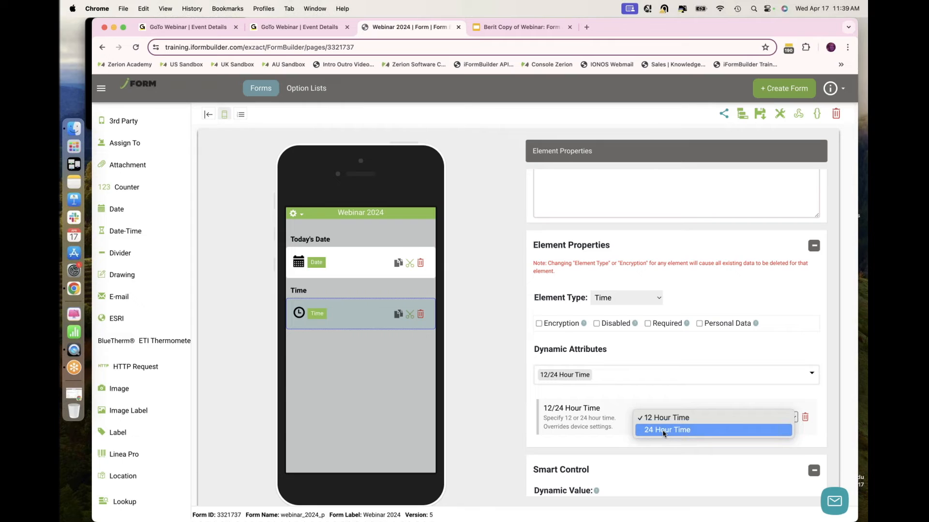
left_click(663, 430)
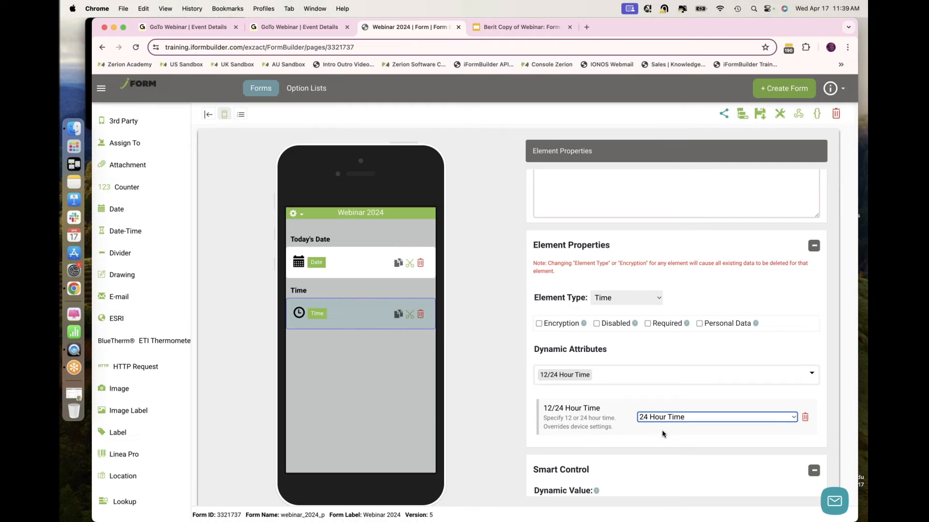
left_click(759, 113)
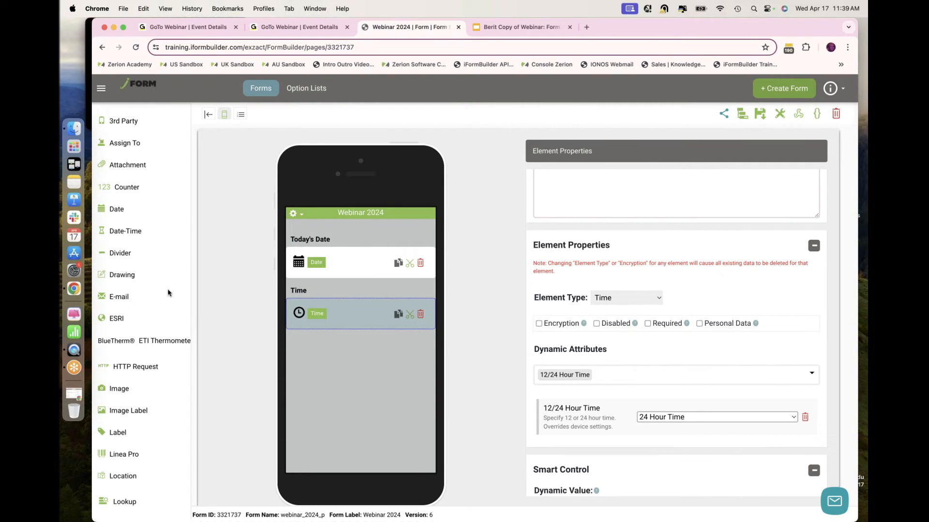
Add a Location element labelled "GPS Location" below the Time element and base its name on the label.
scroll(150, 312, "down", 3)
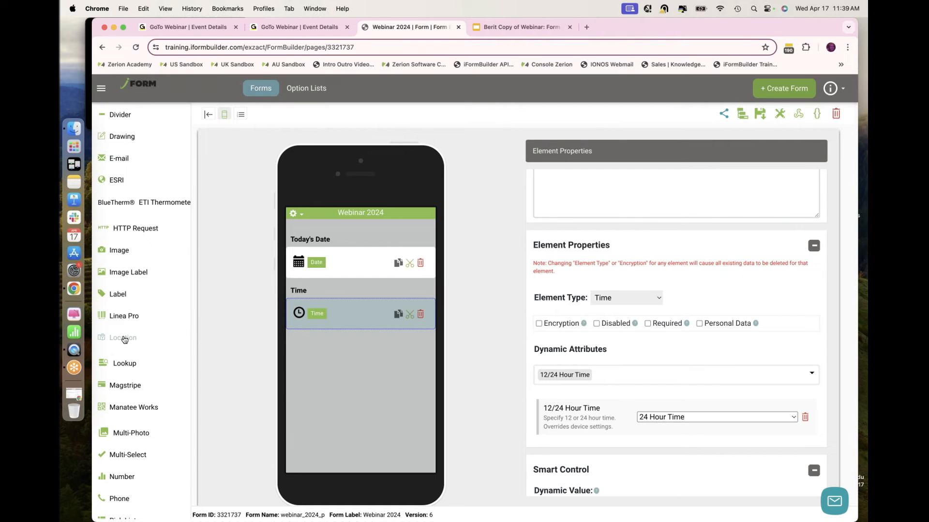
left_click(124, 339)
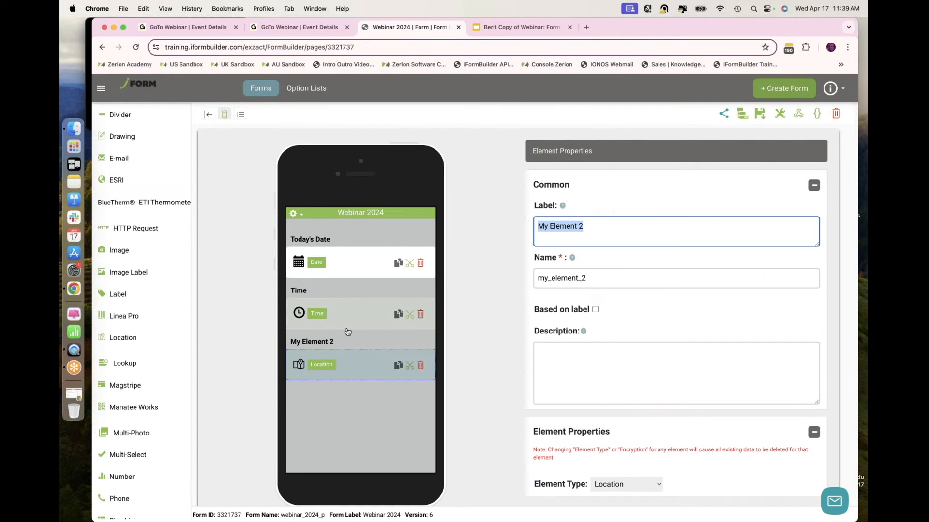
type("Gp")
key("BackSpace")
type("PS Location")
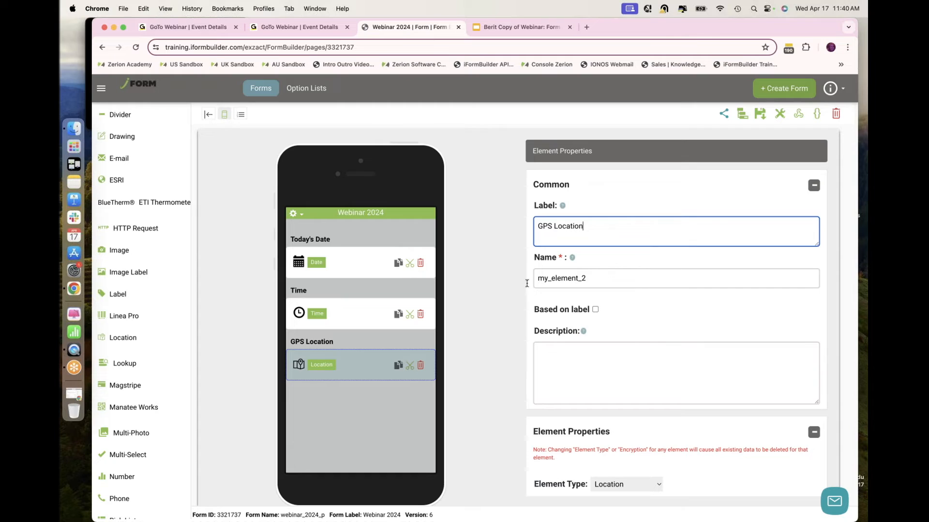
left_click(596, 311)
left_click(595, 310)
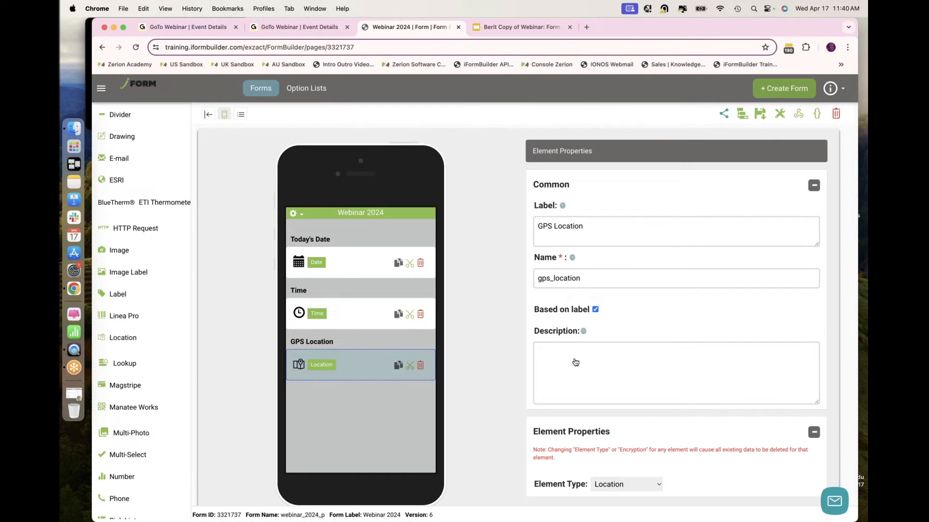
Add a Text element below GPS Location with the label "Please describe the surrounding area".
scroll(170, 328, "down", 5)
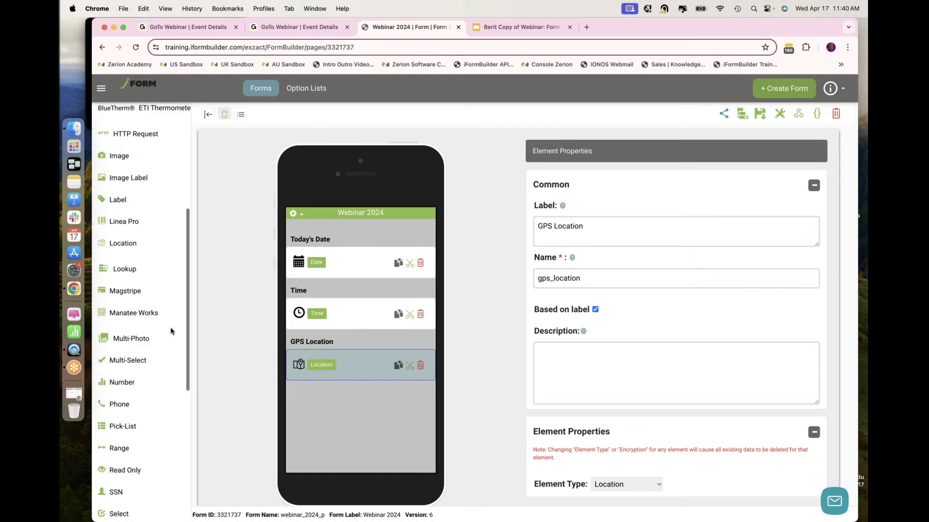
scroll(171, 330, "down", 3)
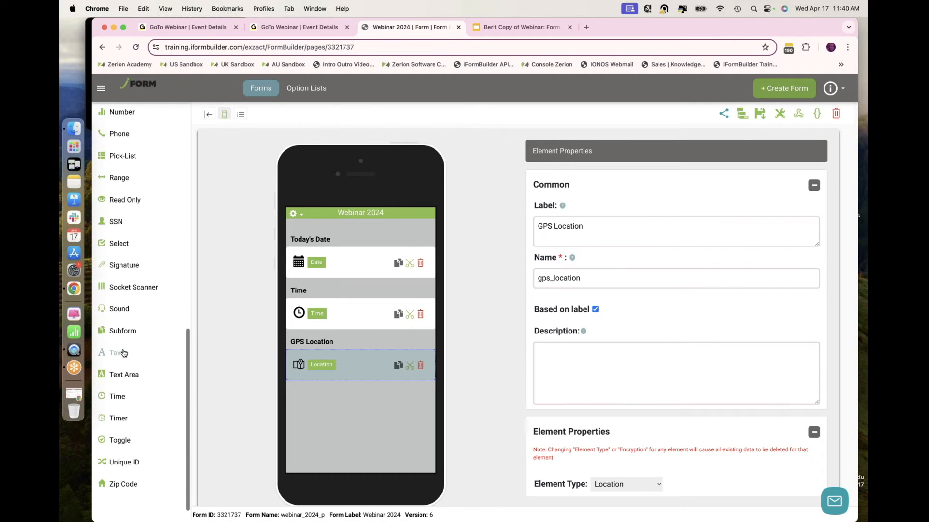
left_click_drag(123, 357, 441, 244)
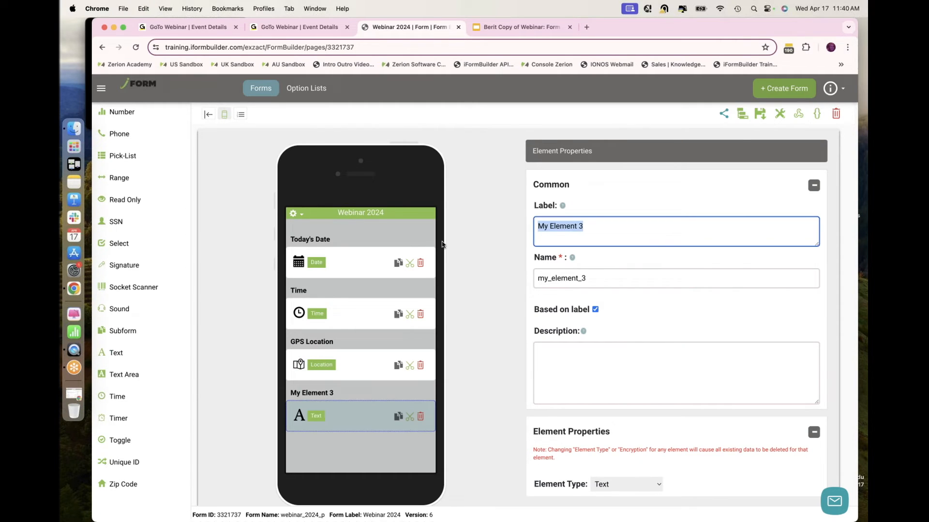
type("Please ")
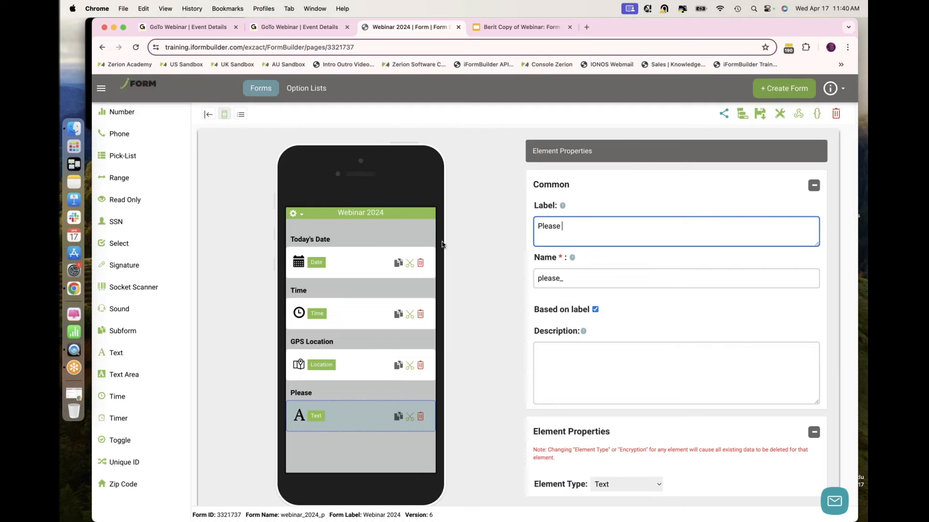
type("describe the s")
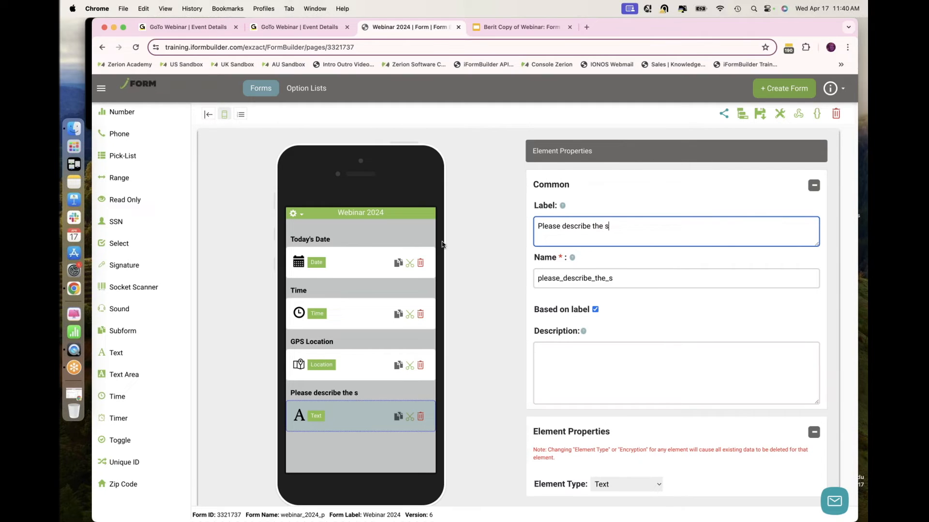
type("urrounding ")
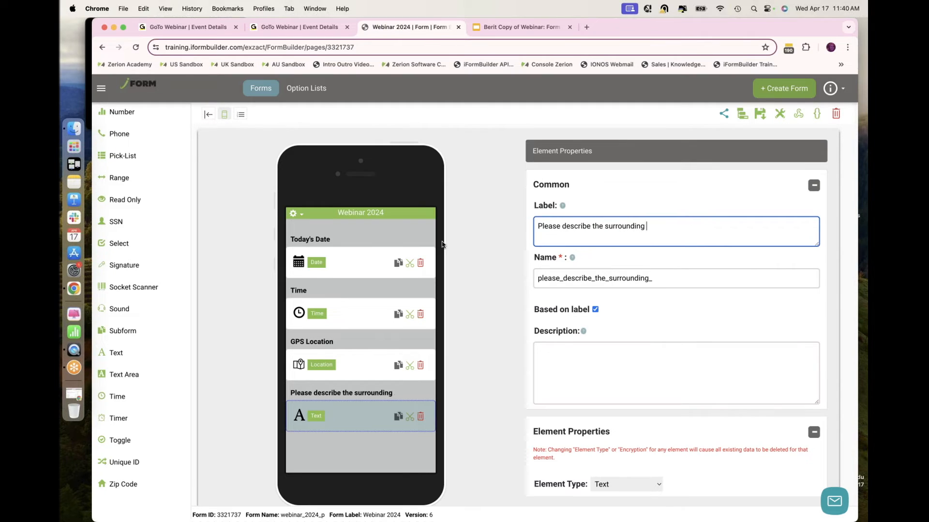
type("area")
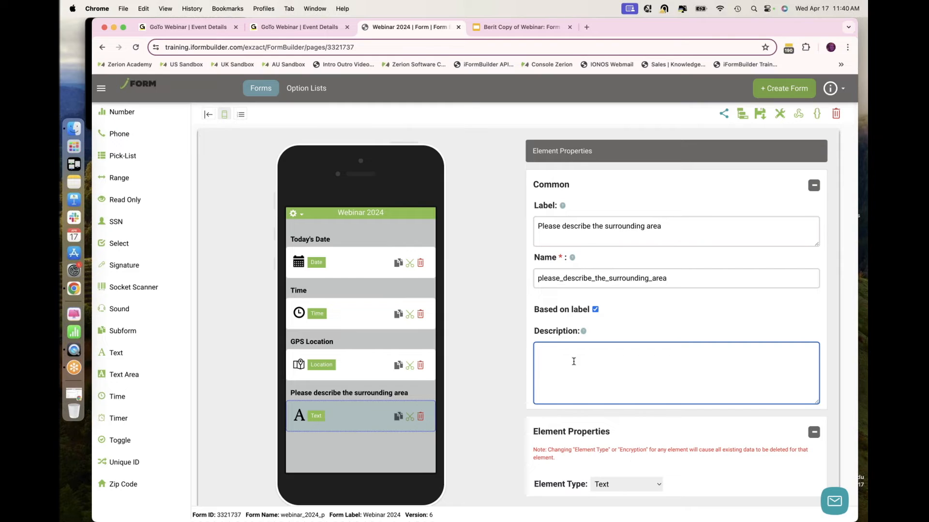
Set the Text element's description to "Please describe the surrounding area. Include things like buildings, mountains, bodies of water, etc." and save the form.
triple_click(637, 227)
key("cmd+c")
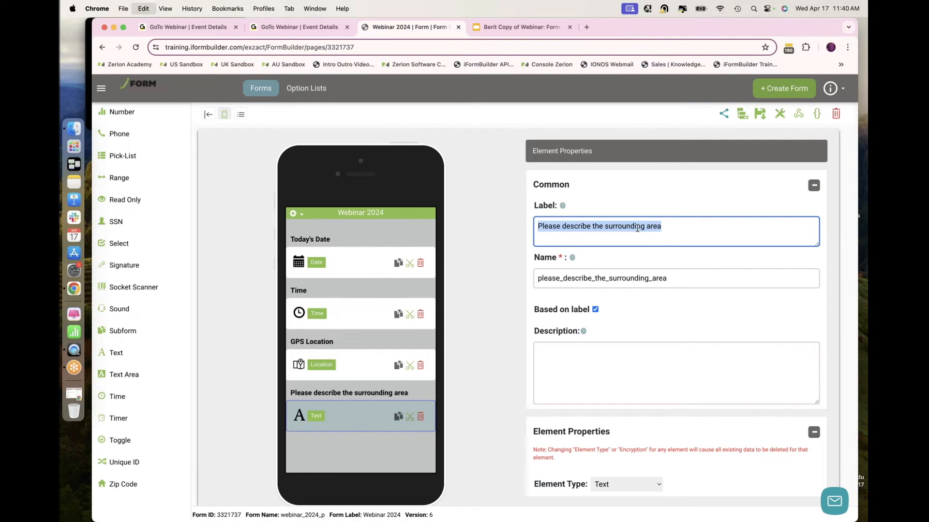
left_click(608, 369)
key("cmd+v")
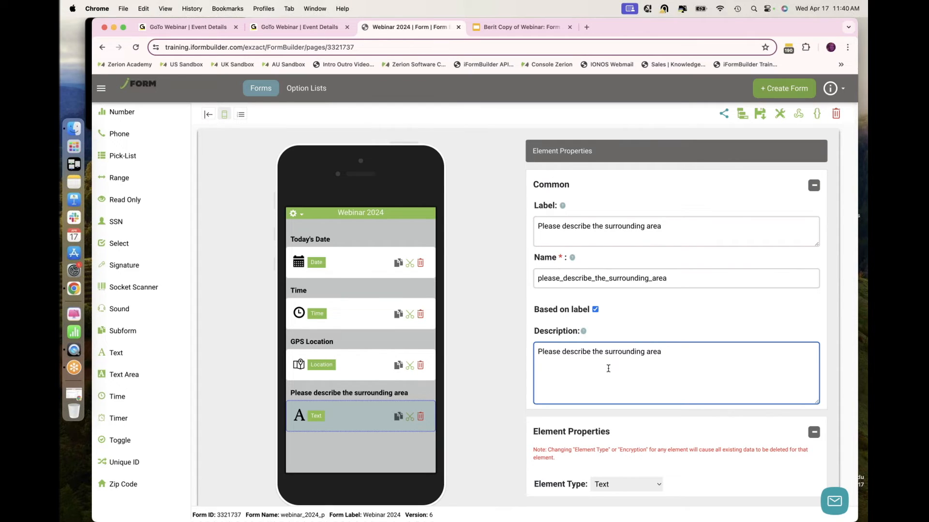
type(". The")
key("BackSpace")
key("BackSpace")
key("BackSpace")
key("BackSpace")
type("Include things like buildings, ")
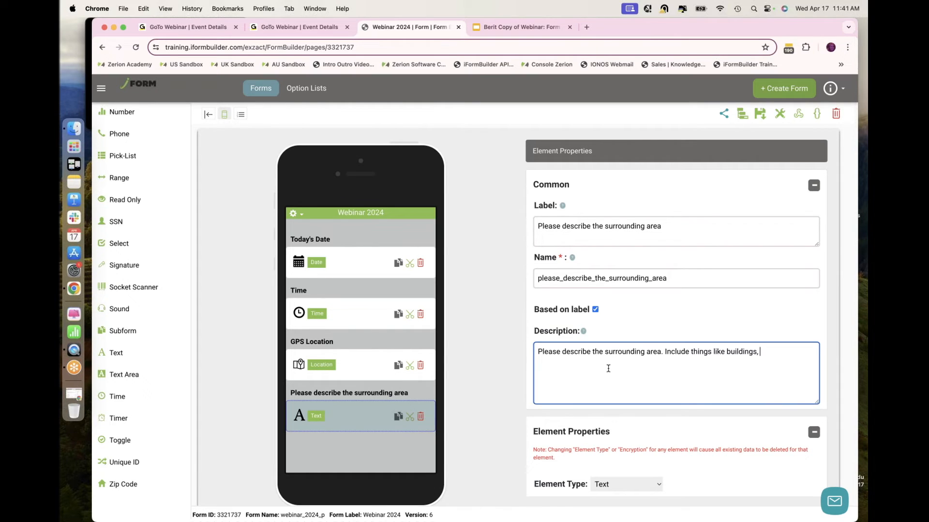
type("mountains, bodies of water, e")
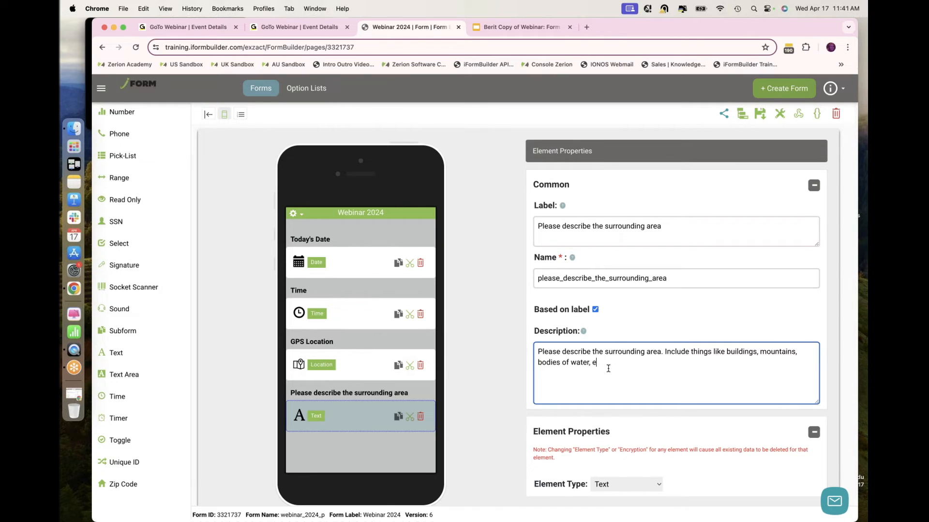
type("tc.")
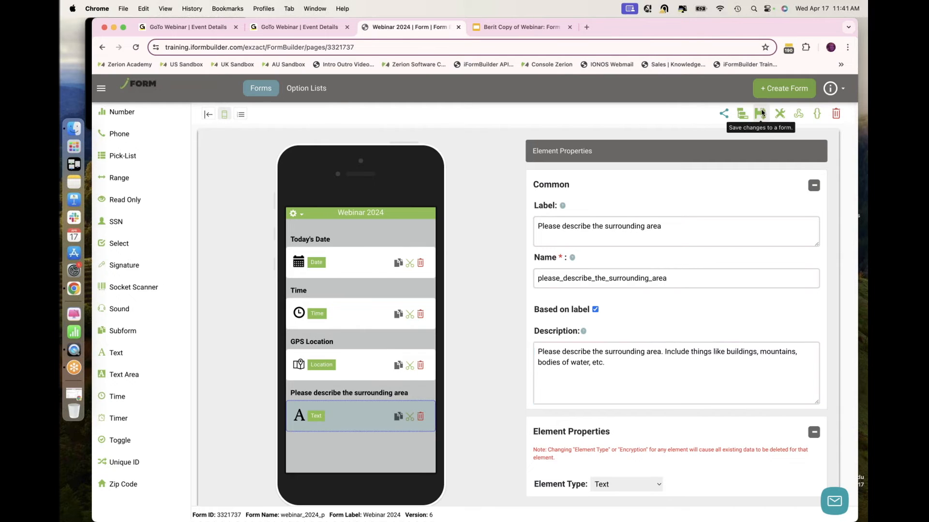
left_click(760, 113)
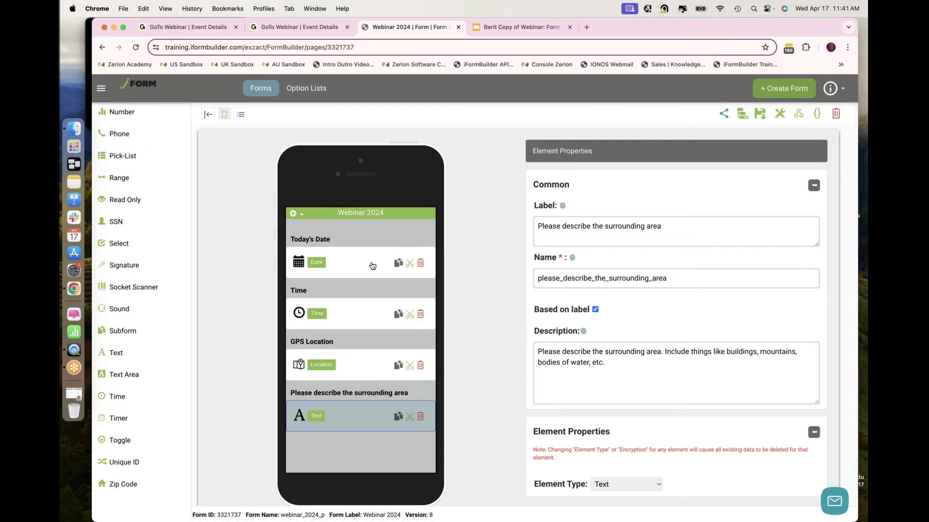
Examine the Text element's sort order in the Info section of its properties.
scroll(706, 357, "down", 15)
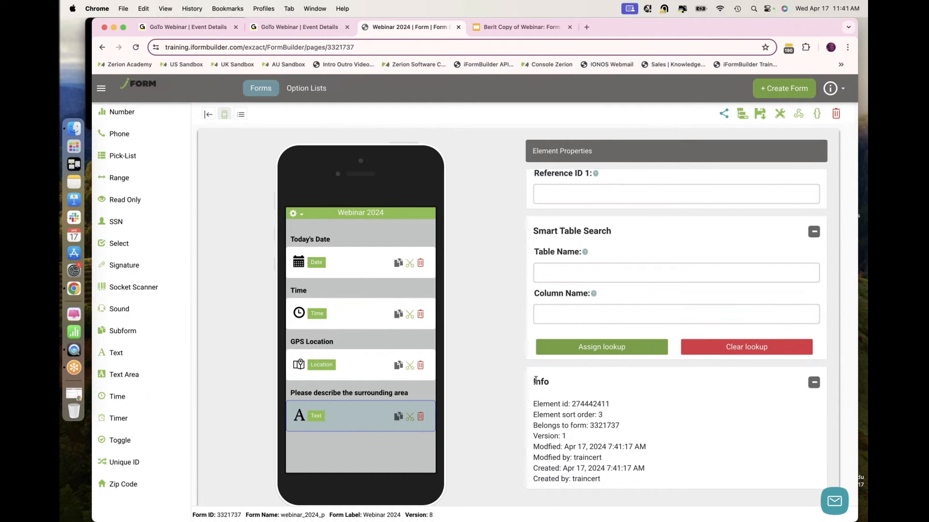
left_click_drag(615, 415, 529, 415)
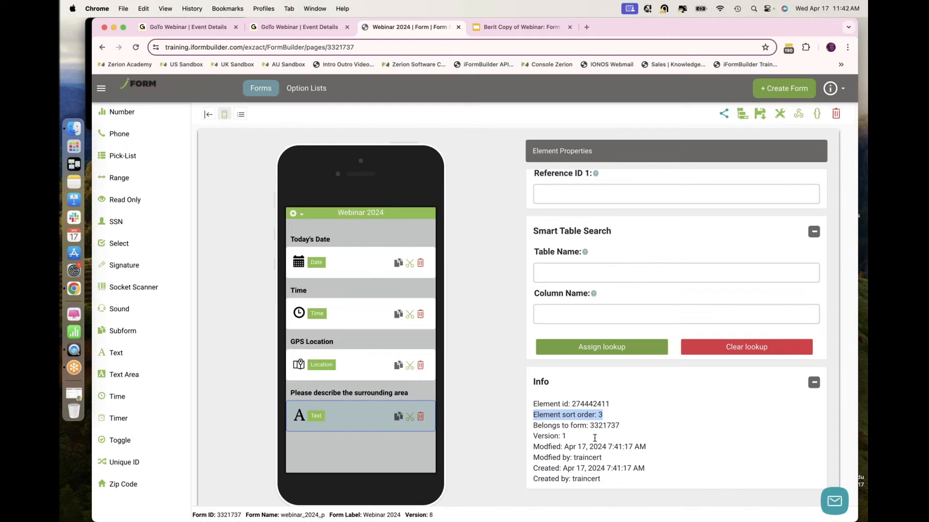
Save the form, and replace the open QuickTime Player movie recording window with a new movie recording.
left_click(761, 116)
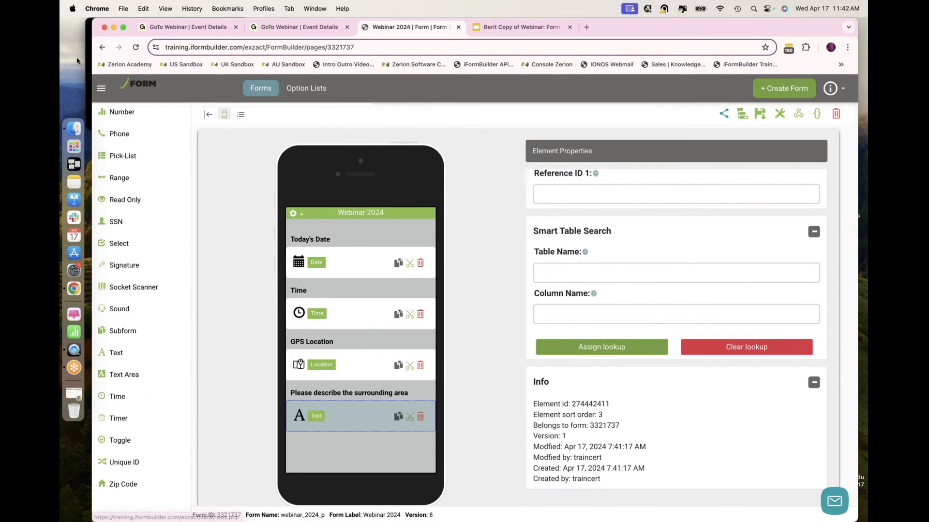
left_click(88, 69)
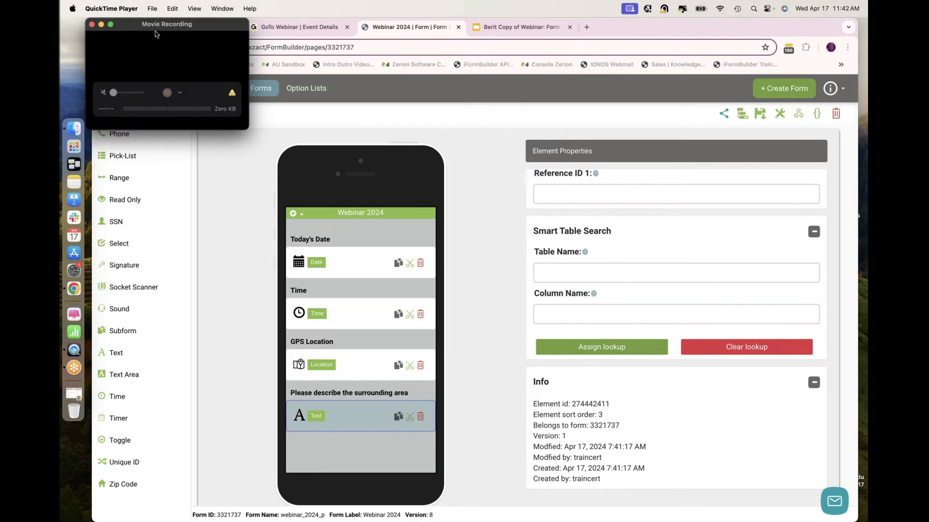
left_click(181, 94)
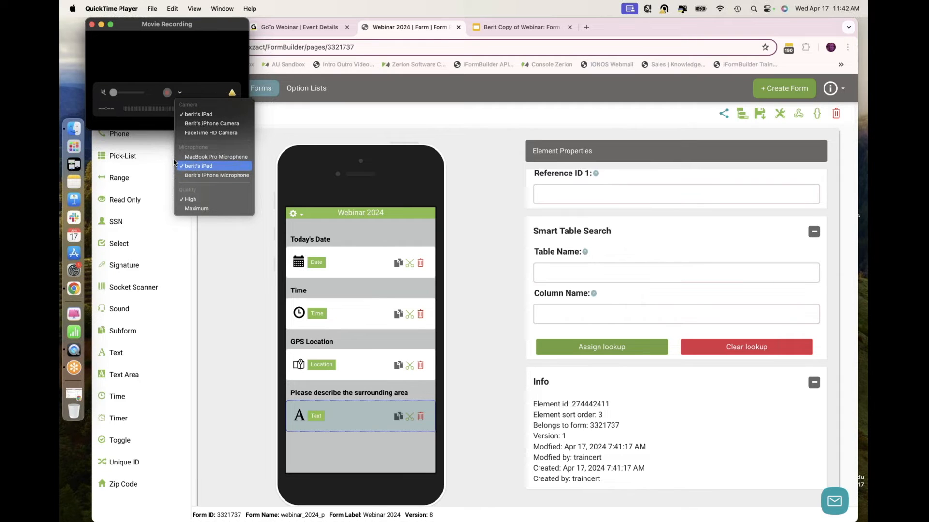
left_click(152, 69)
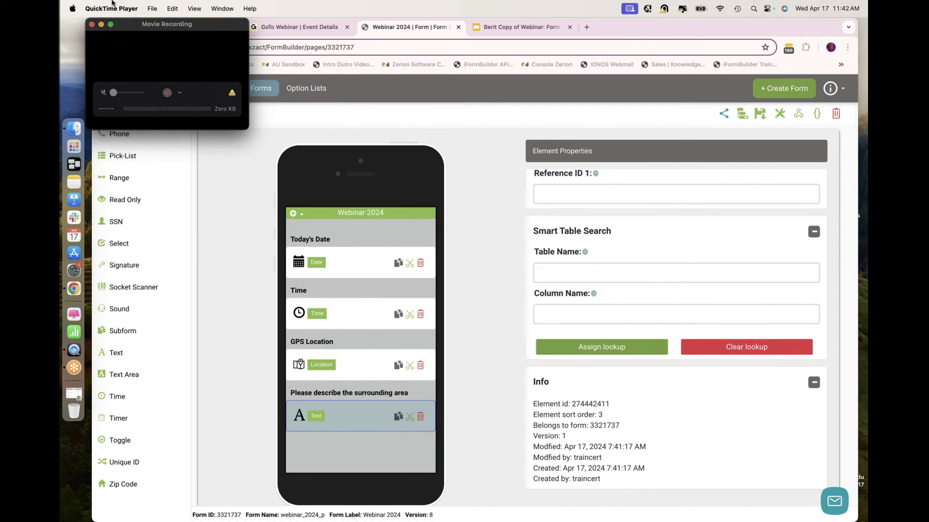
left_click(92, 24)
left_click(152, 9)
left_click(156, 27)
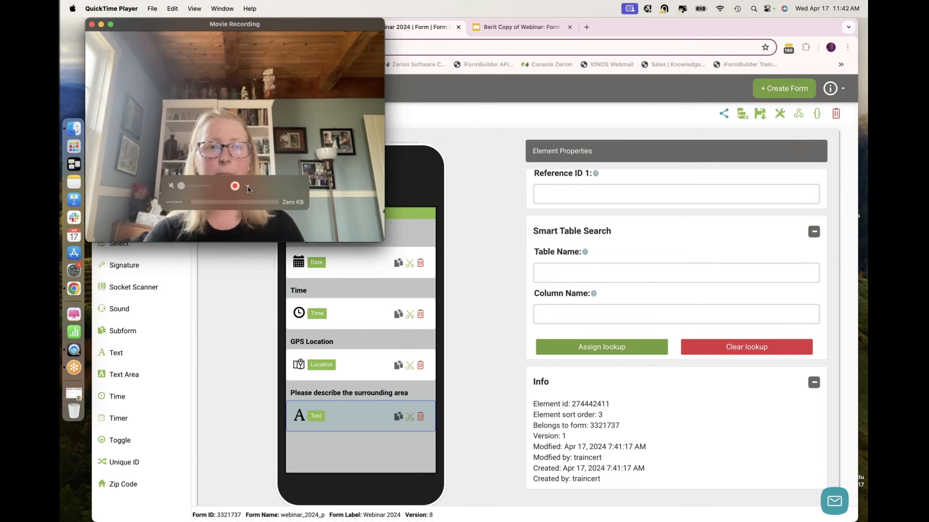
Set the new movie recording's screen source to the iPad to mirror the device.
left_click(248, 186)
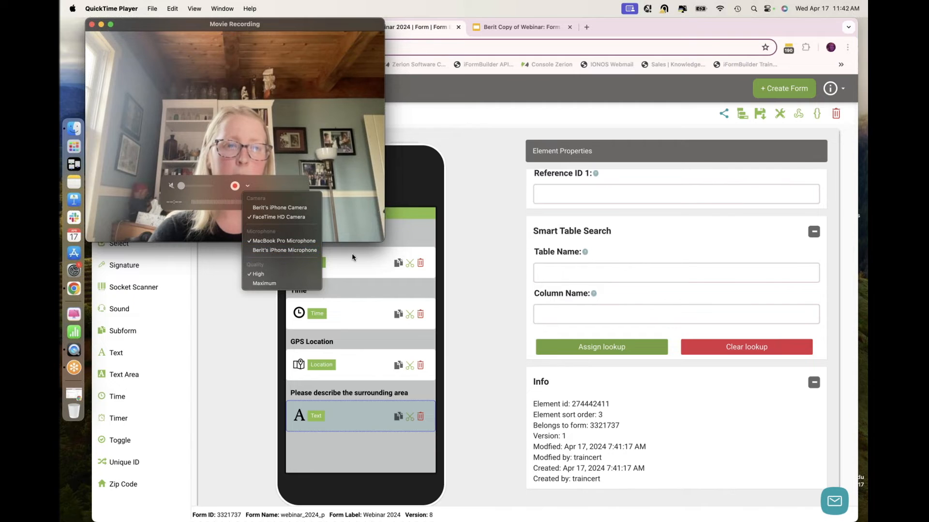
left_click(487, 228)
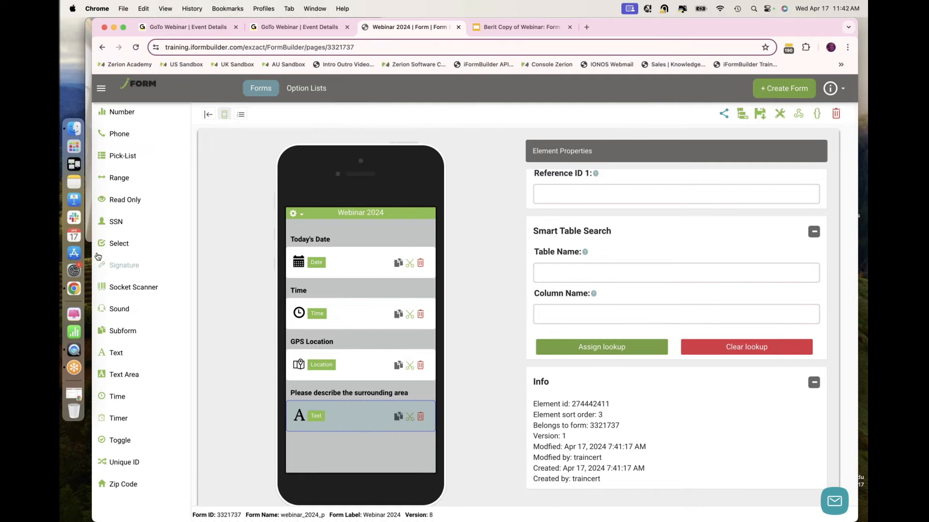
left_click(74, 350)
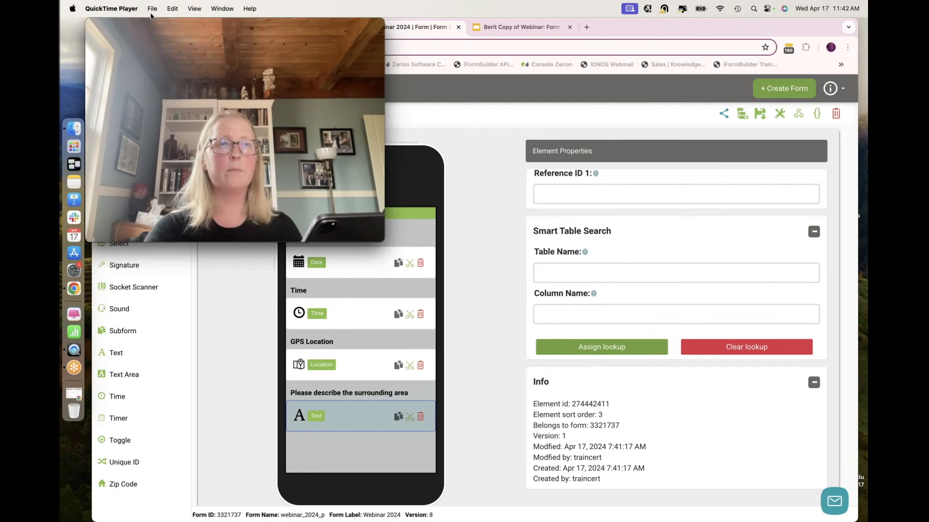
left_click(246, 187)
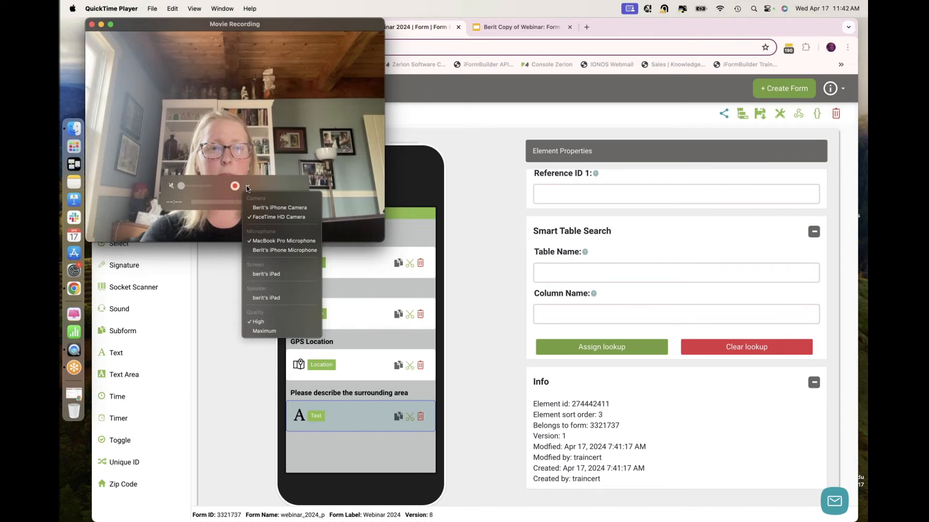
left_click(267, 274)
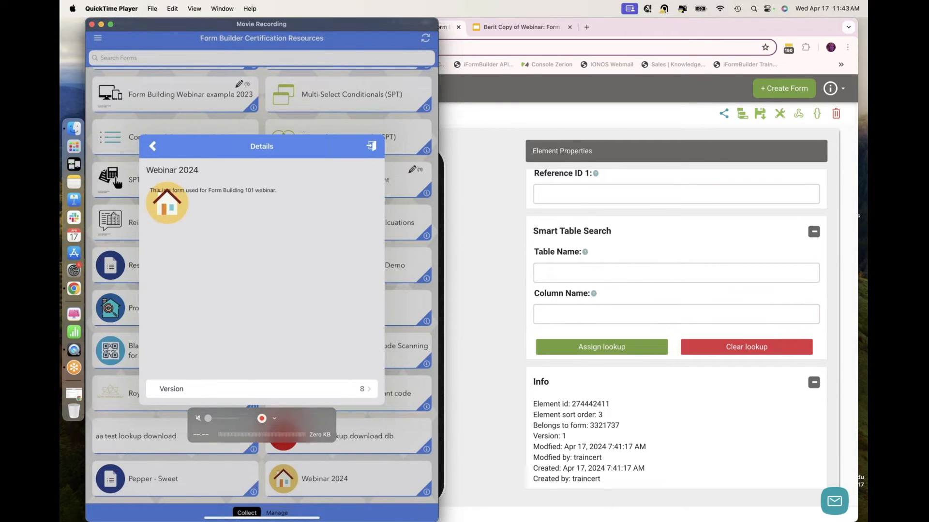
Open the Webinar 2024 form on the mirrored iPad to review its elements, and return to the browser.
left_click(372, 147)
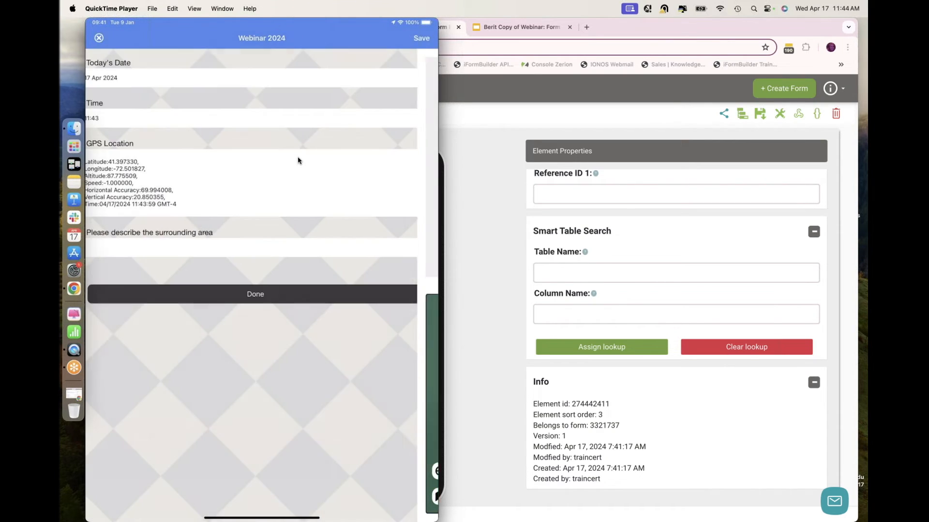
left_click(306, 256)
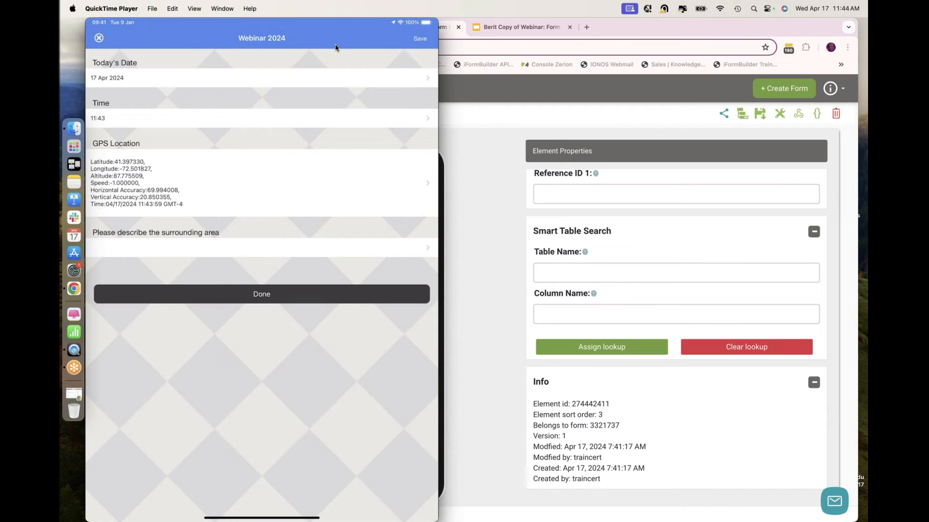
left_click(468, 173)
Switch to the Form Building 101 presentation in Google Slides and present the Managing Option Lists slides from slide 22.
left_click(523, 27)
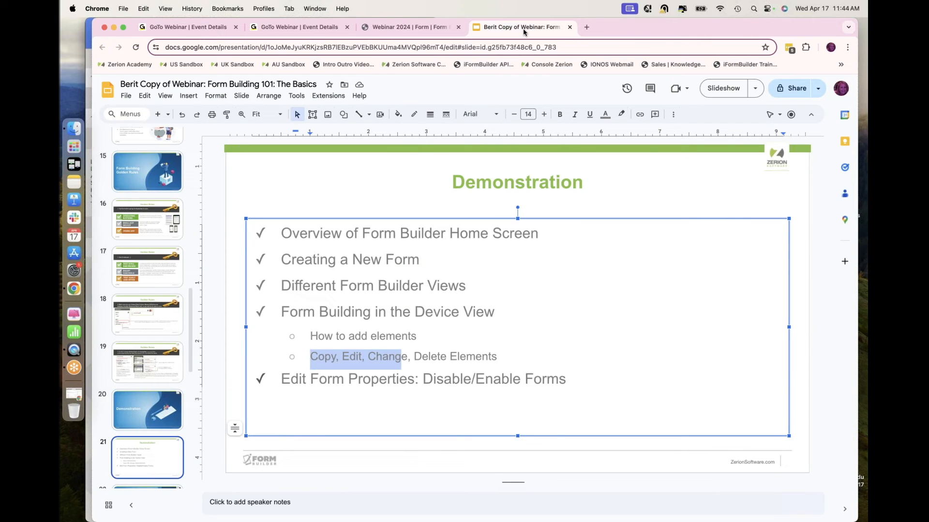
left_click(146, 457)
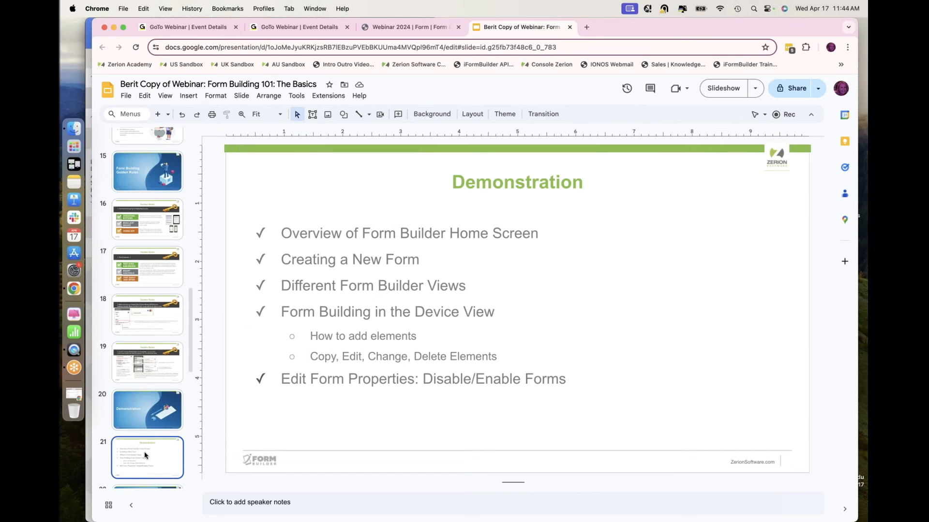
scroll(138, 387, "down", 5)
left_click(136, 383)
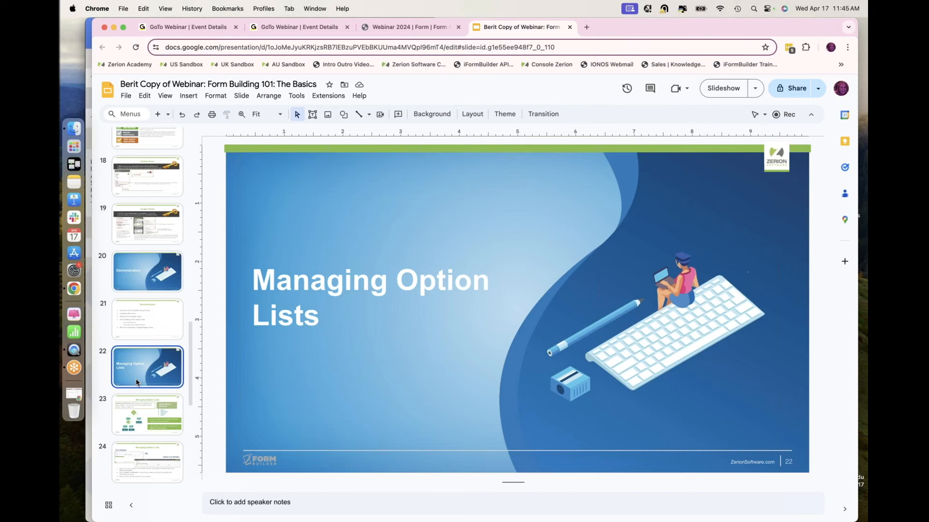
left_click(151, 401)
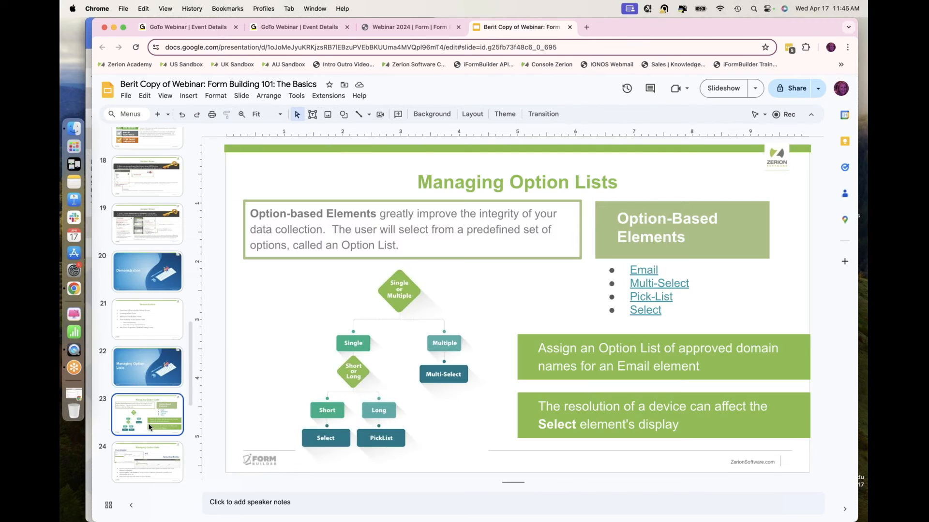
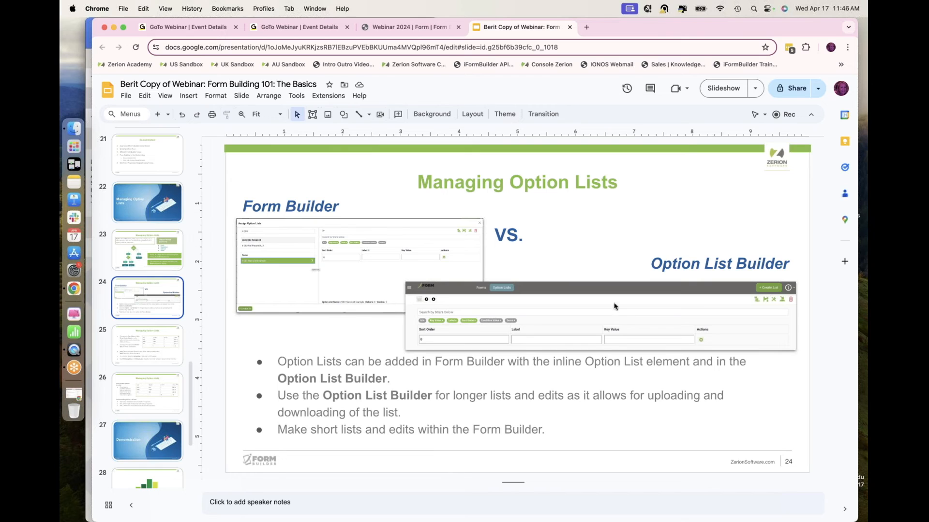
Return to the Webinar 2024 form in iFormBuilder and add a Select element labelled "Was the supervisor on site?".
left_click(382, 28)
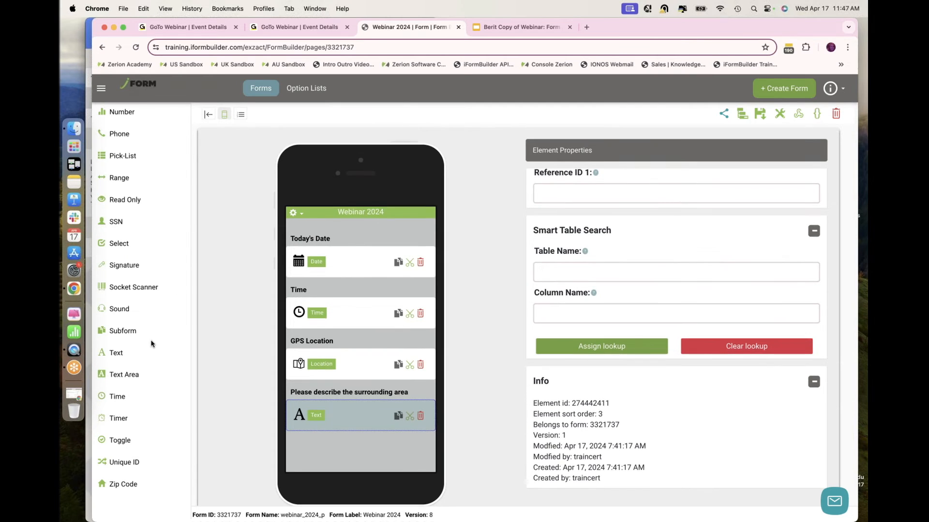
scroll(150, 367, "up", 1)
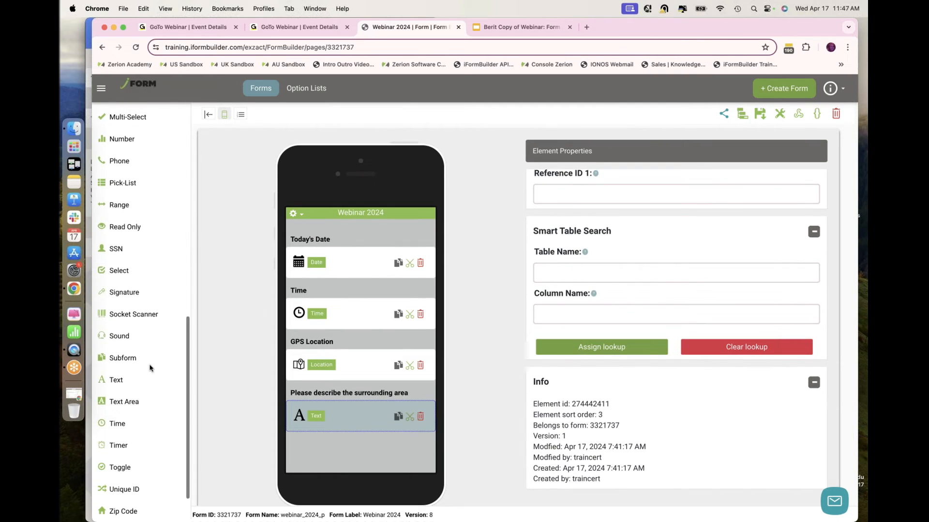
scroll(150, 368, "up", 1)
left_click(118, 286)
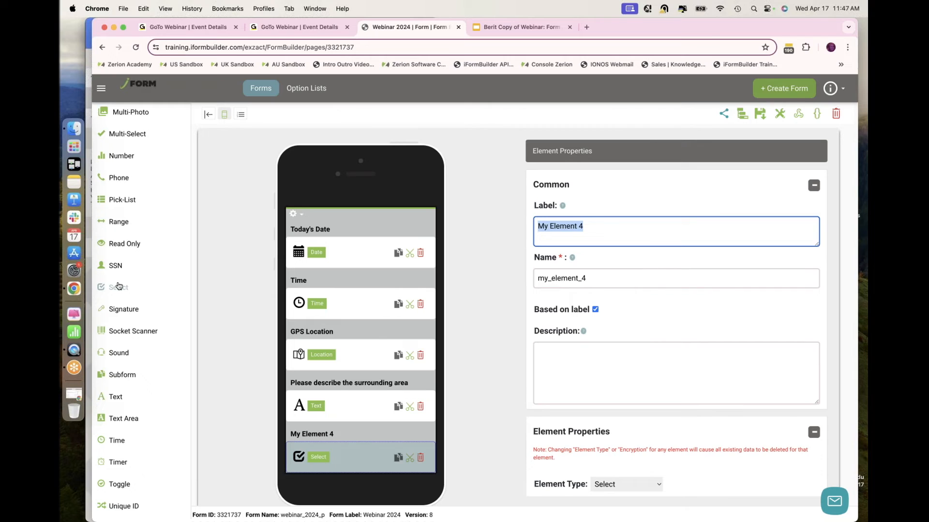
type("We")
key("BackSpace")
type("as the supervisor in")
key("BackSpace")
key("BackSpace")
type("on site?")
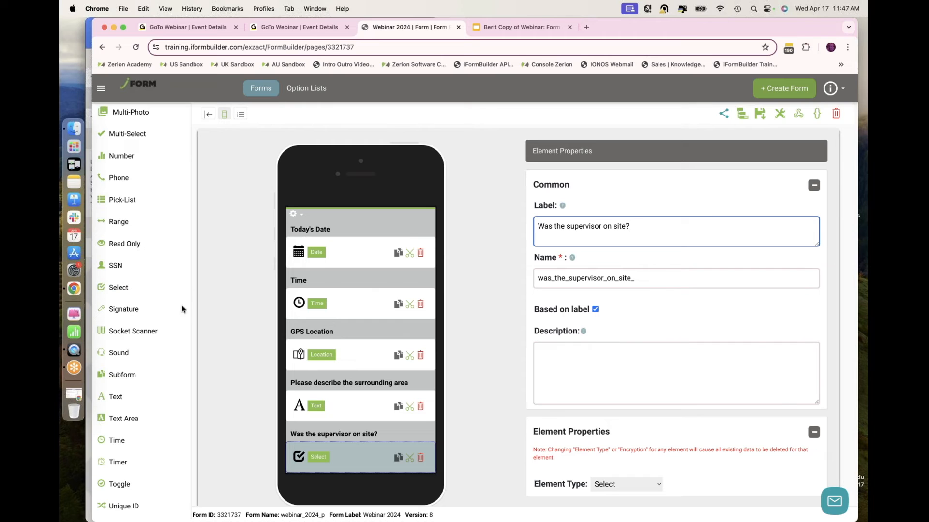
Search the option lists for "yes" and assign "# Yes/No/NA" to the supervisor Select element.
scroll(637, 295, "down", 2)
scroll(638, 295, "down", 10)
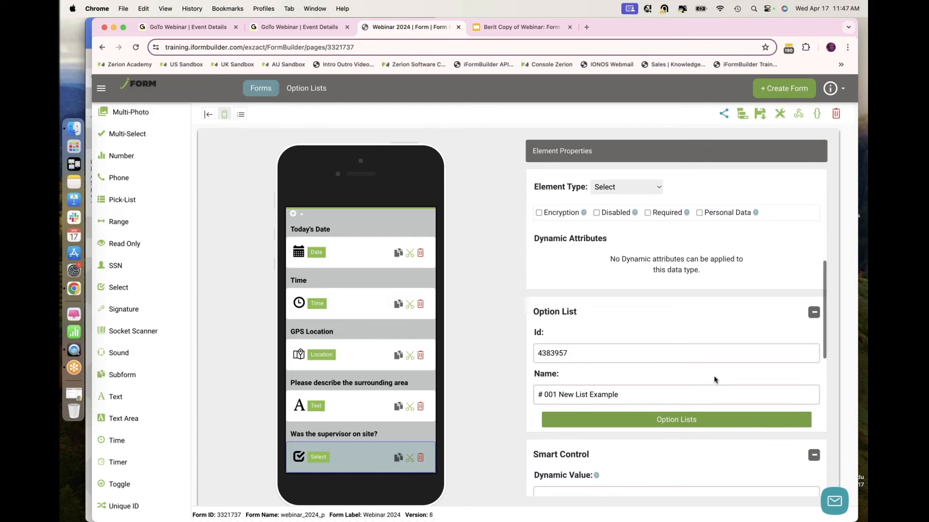
scroll(709, 387, "down", 1)
left_click(691, 389)
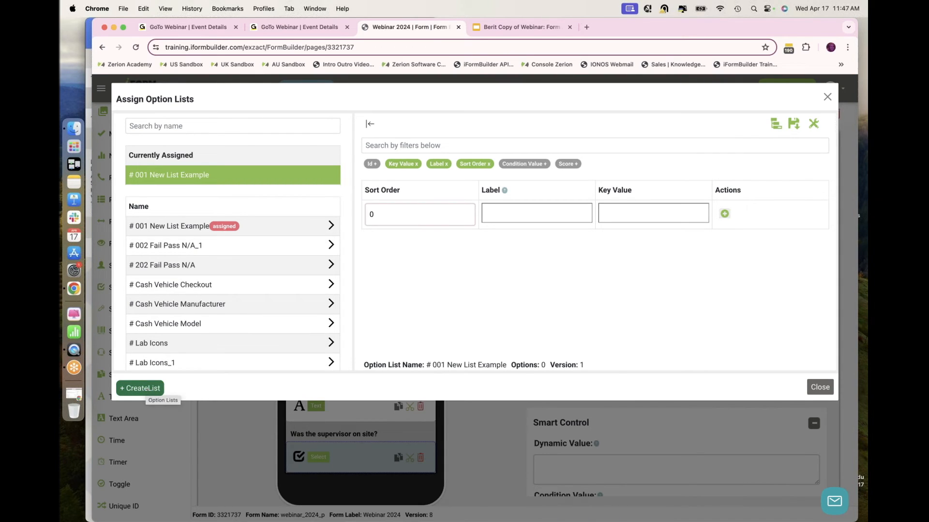
left_click(226, 124)
type("yes")
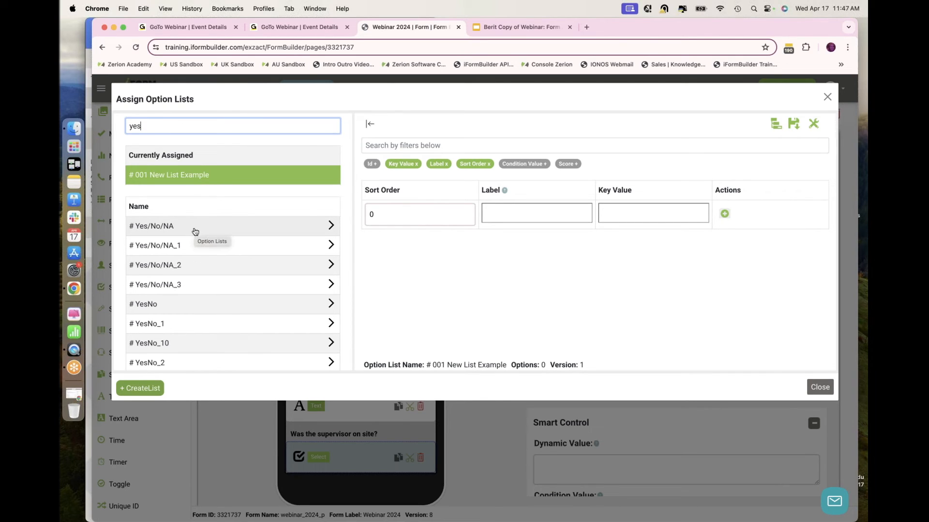
left_click(195, 231)
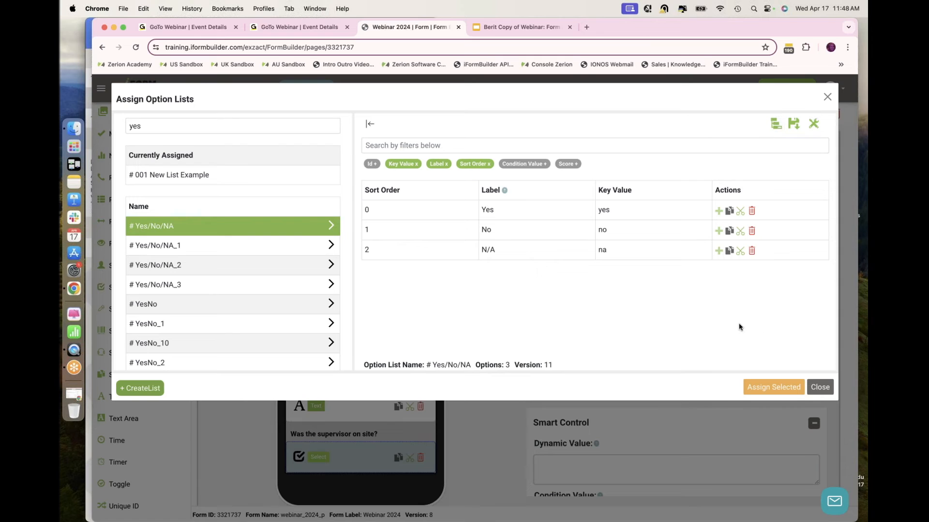
left_click(764, 391)
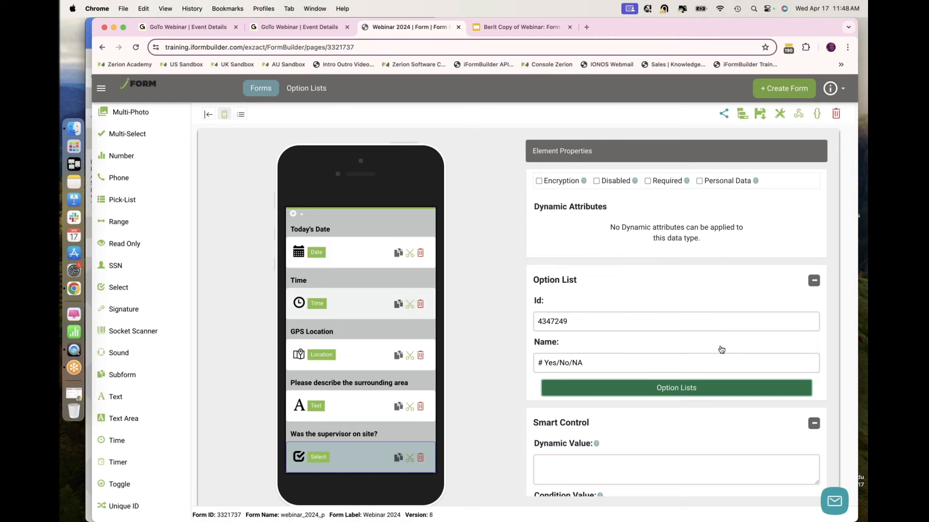
Reopen the Select element's assigned option list, examine it with the Condition Value column shown, and close it.
scroll(720, 348, "down", 1)
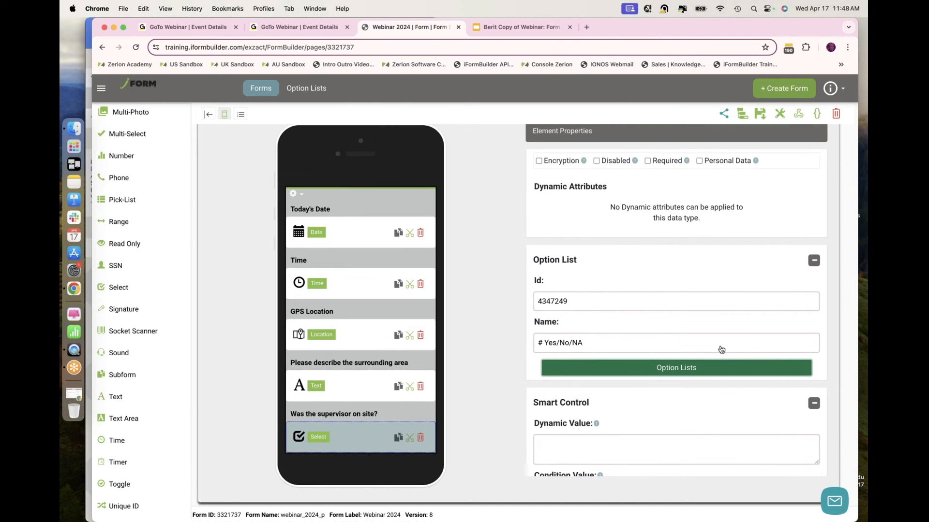
left_click(585, 368)
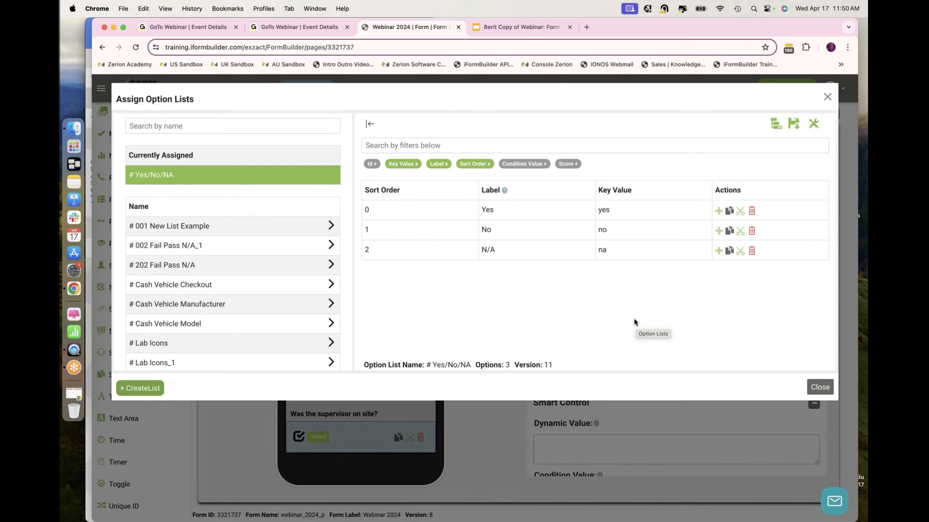
left_click(520, 165)
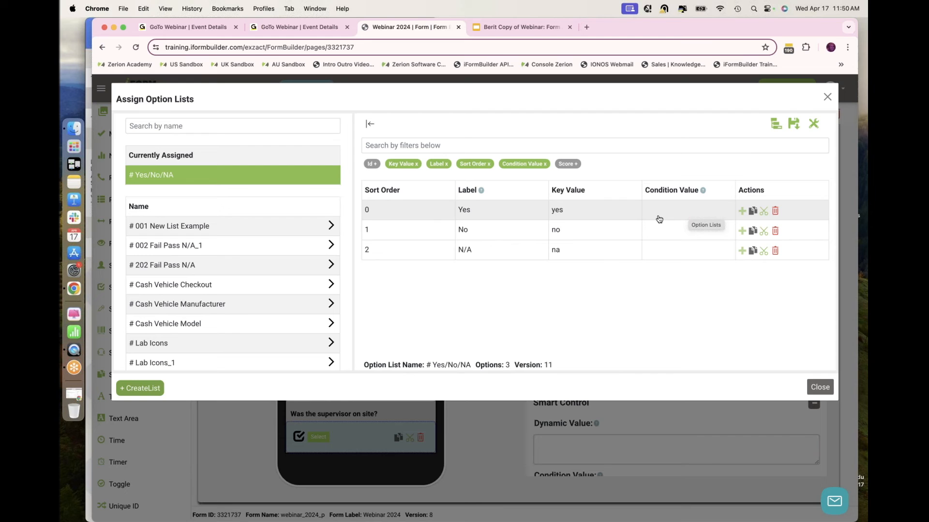
left_click(823, 389)
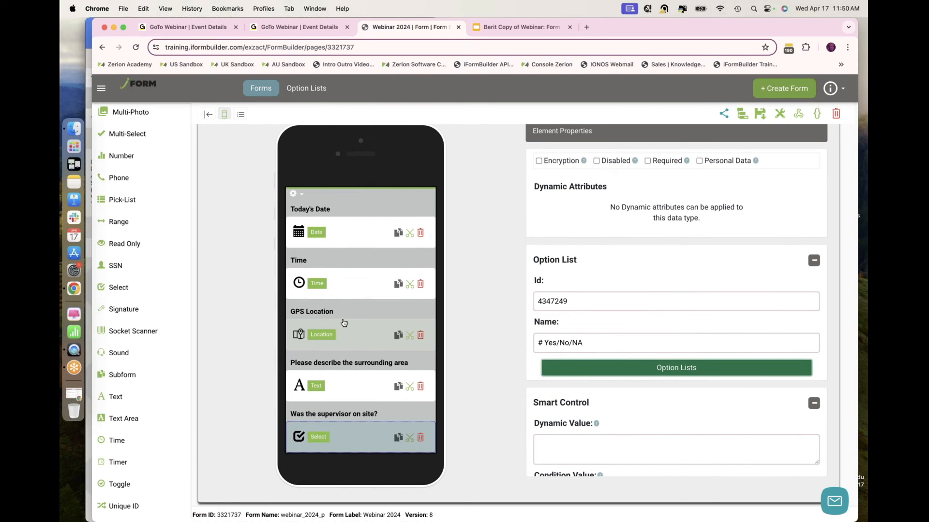
Add a Pick List element labelled "Select Individual onsite" below the supervisor question, and reselect the supervisor Select element.
scroll(135, 251, "up", 4)
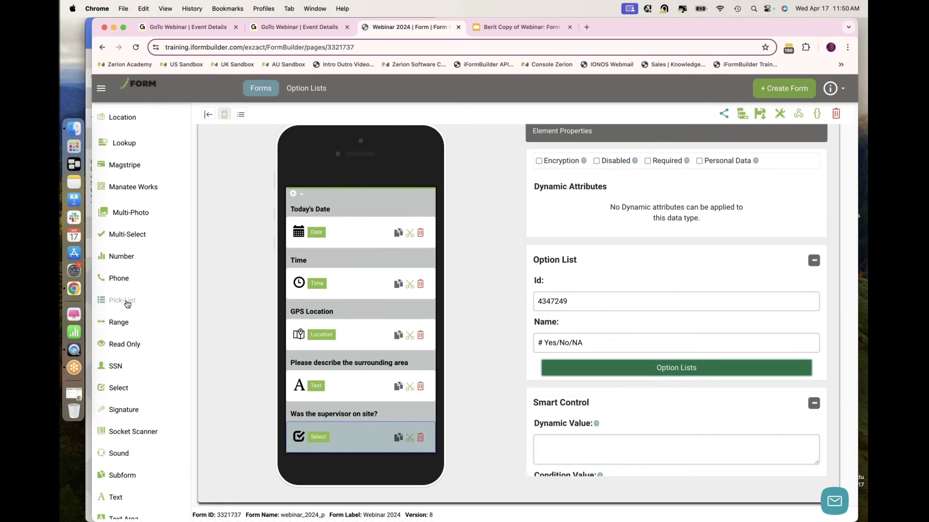
left_click(127, 304)
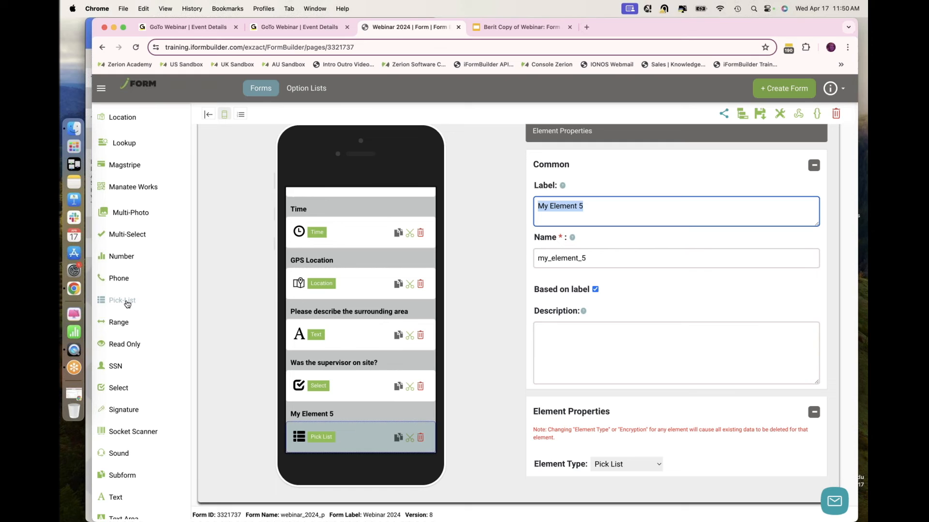
type("Se")
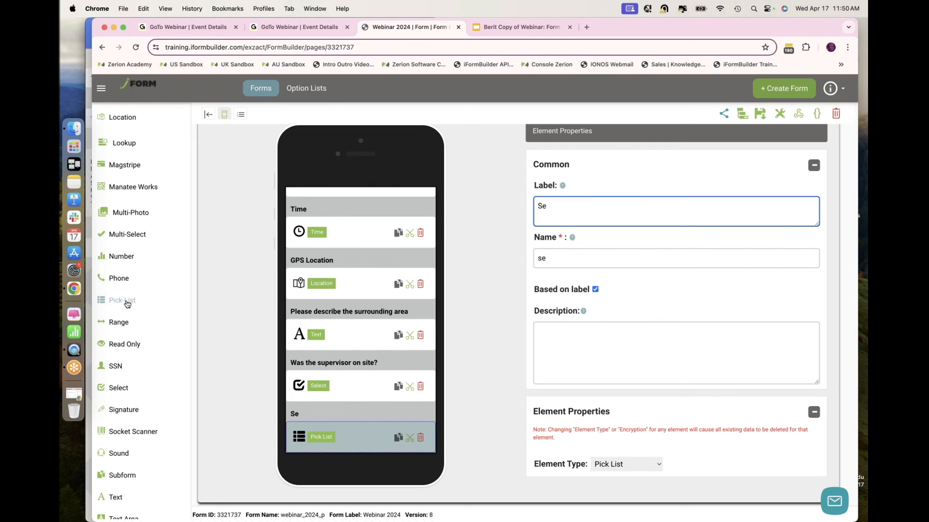
type("lect Individuals ")
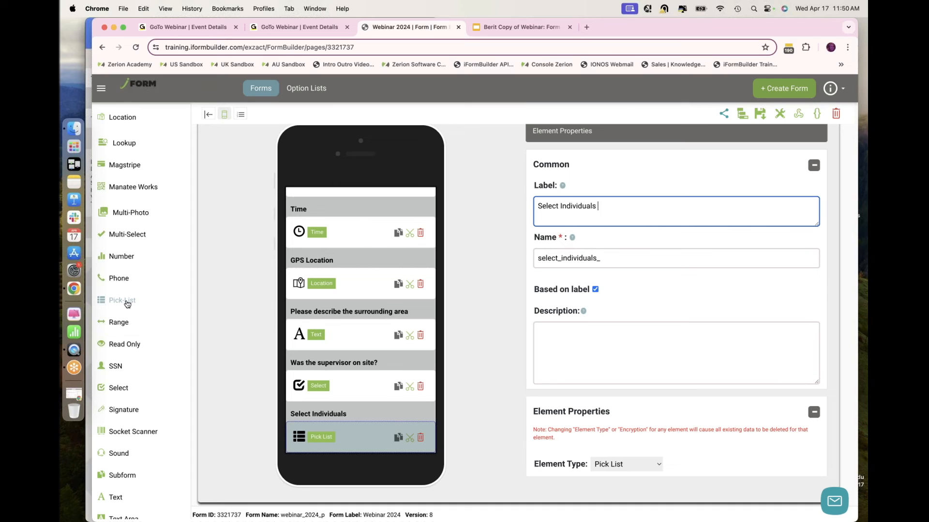
type("onsite")
key("BackSpace")
left_click(356, 395)
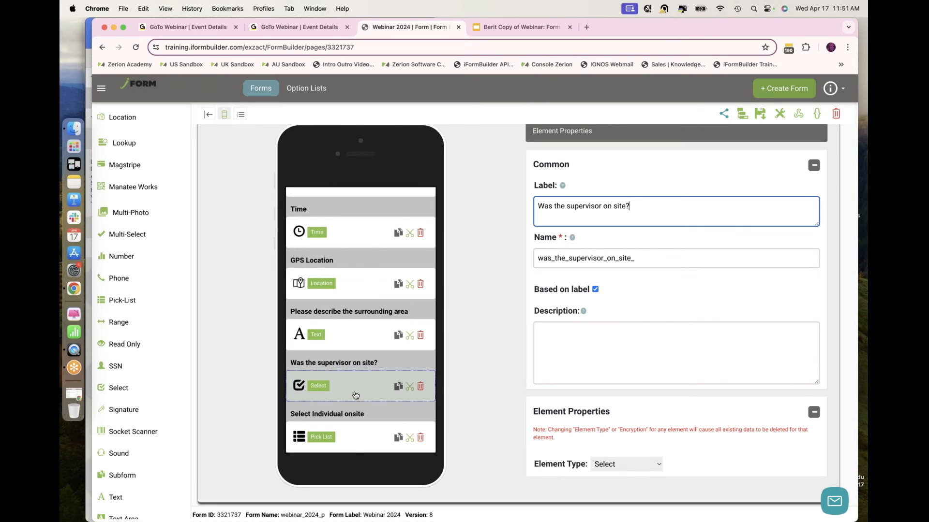
Make the "Select Individual onsite" Pick List element required and save the form.
left_click(340, 438)
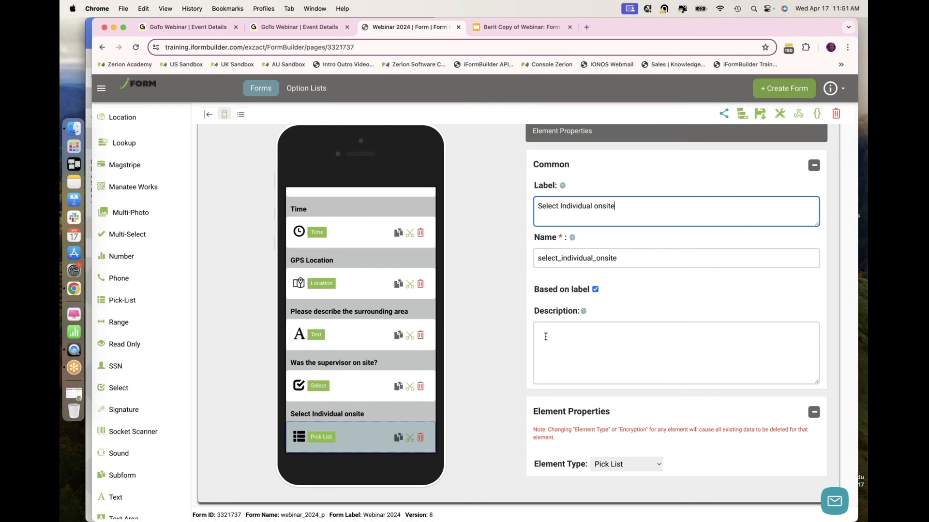
scroll(598, 343, "down", 3)
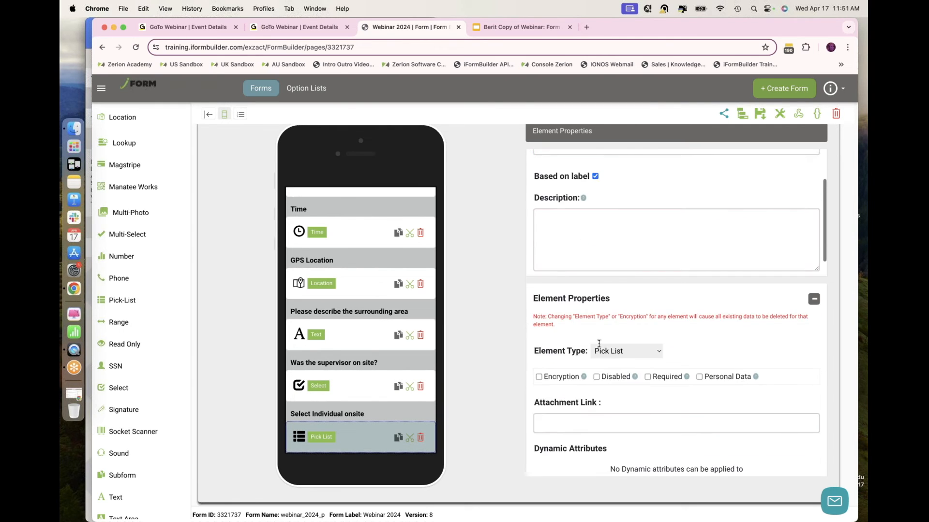
scroll(599, 343, "down", 1)
left_click(648, 343)
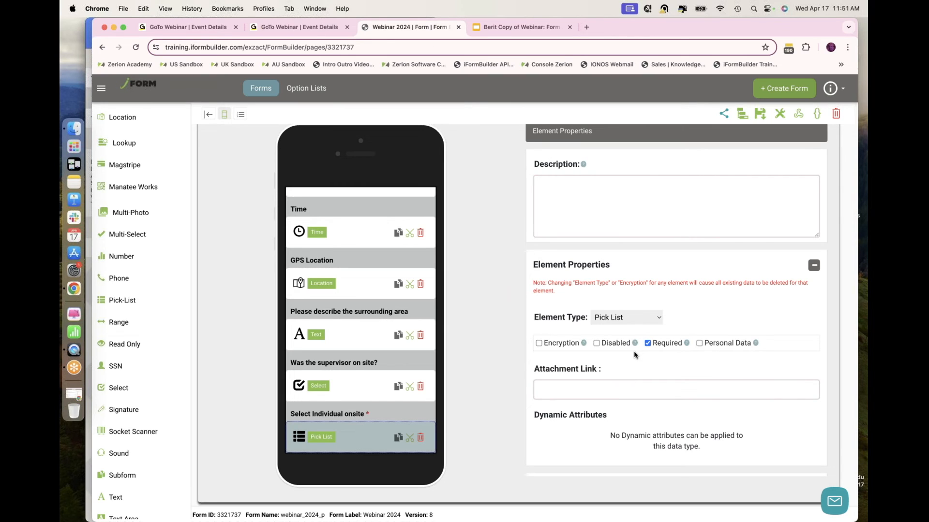
left_click_drag(652, 343, 683, 343)
left_click(762, 116)
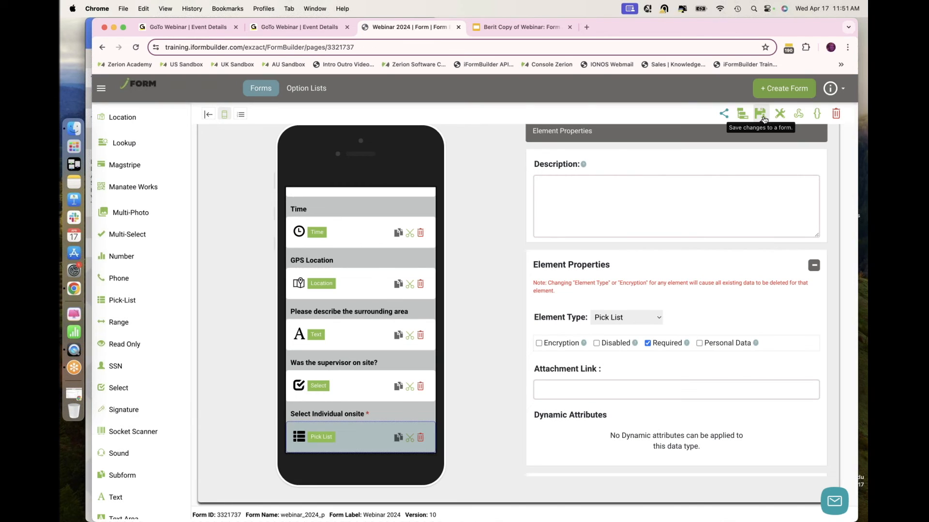
Open the option lists in a separate browser tab and create a list named "webinar 2024 Individuals on site list".
scroll(696, 282, "down", 5)
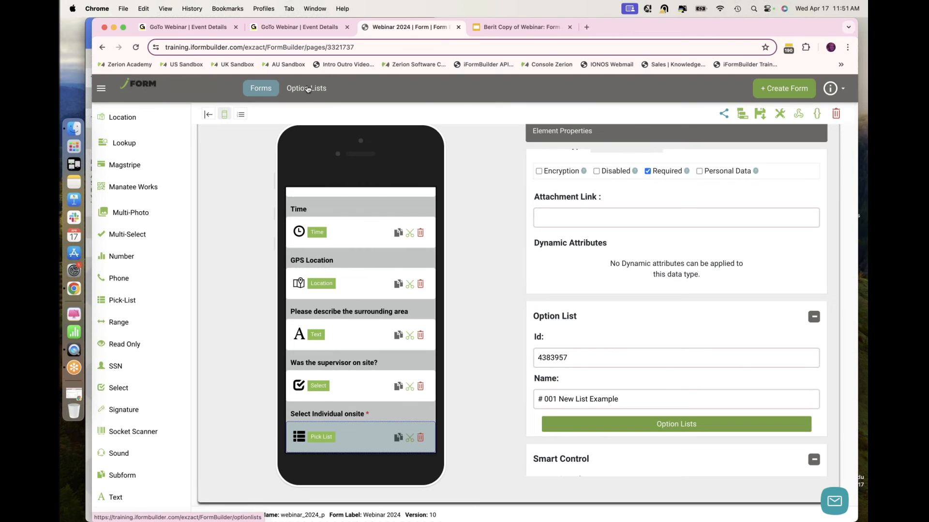
right_click(307, 88)
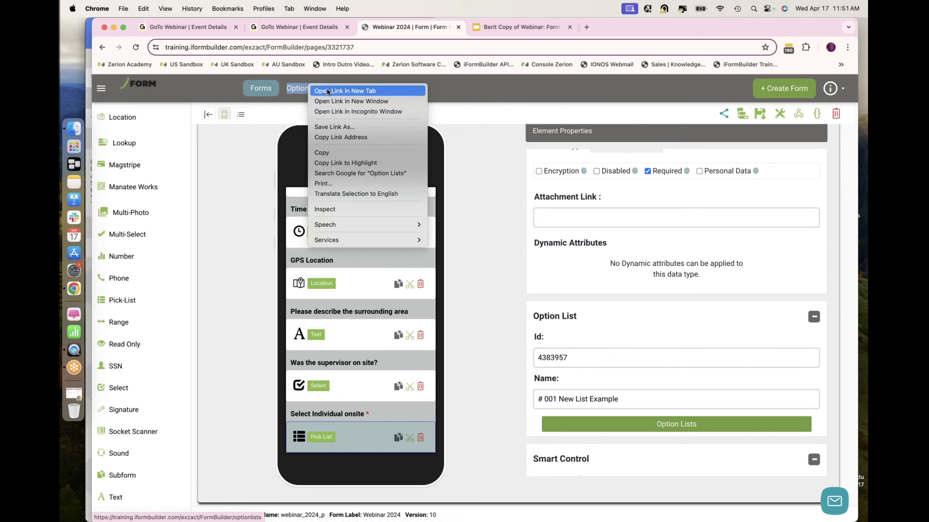
left_click(326, 92)
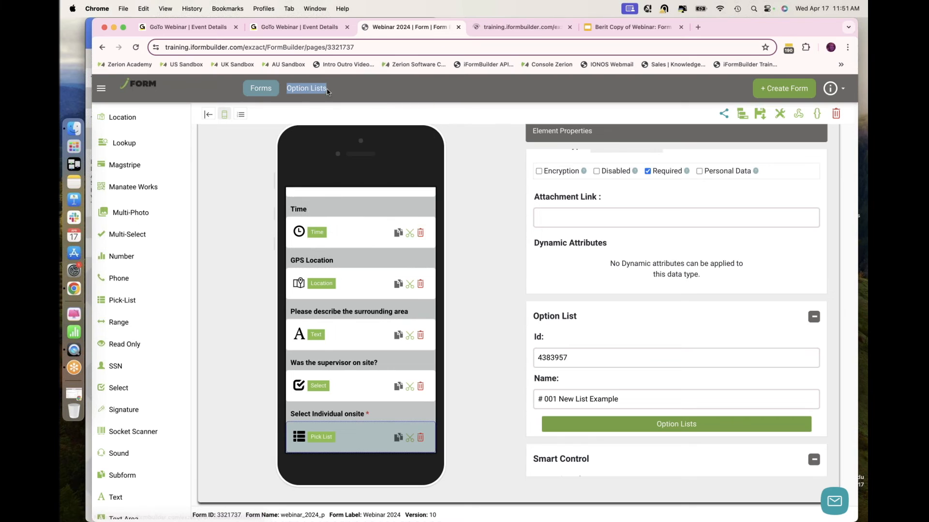
left_click(525, 26)
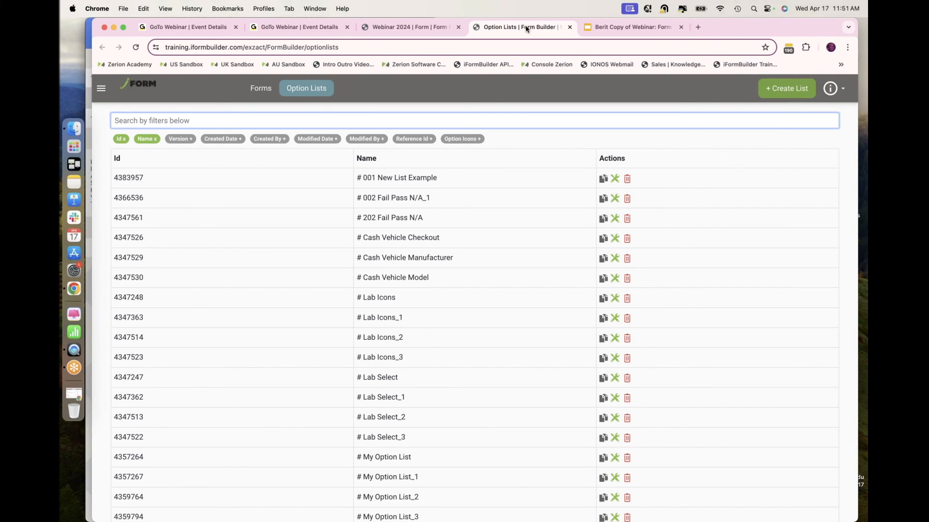
left_click(791, 92)
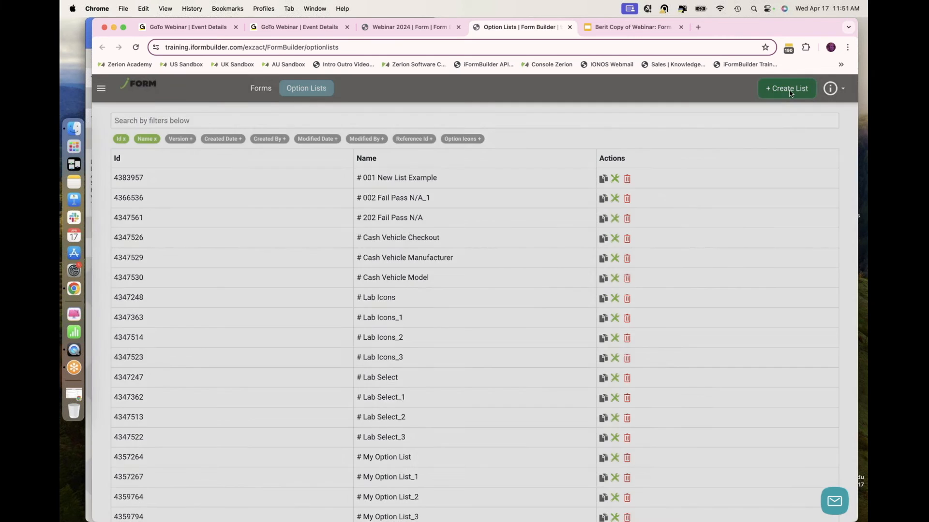
left_click(537, 135)
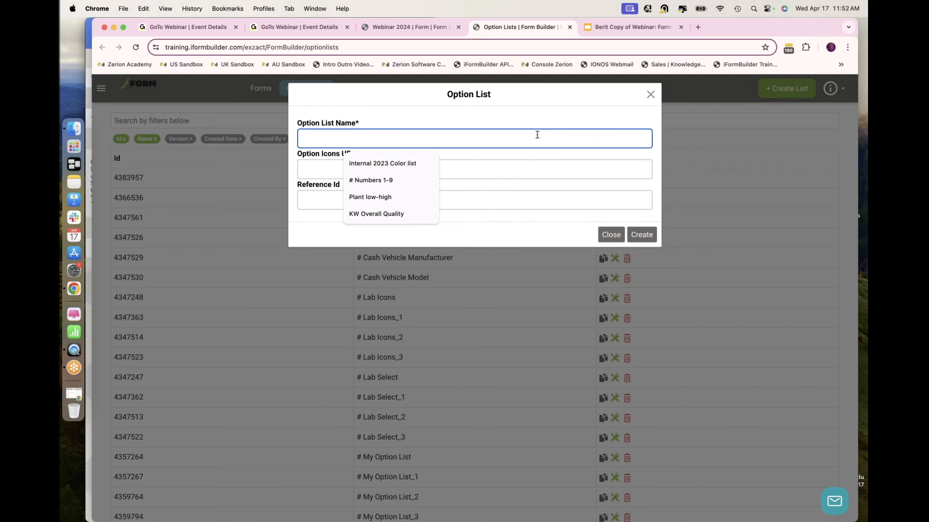
type("webinar 2024 Indi")
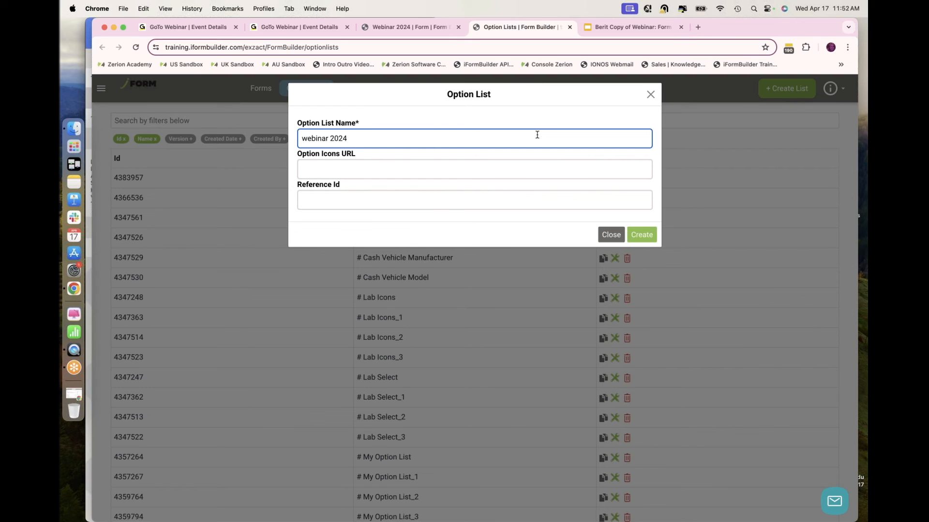
type("viduals on site list")
left_click(642, 236)
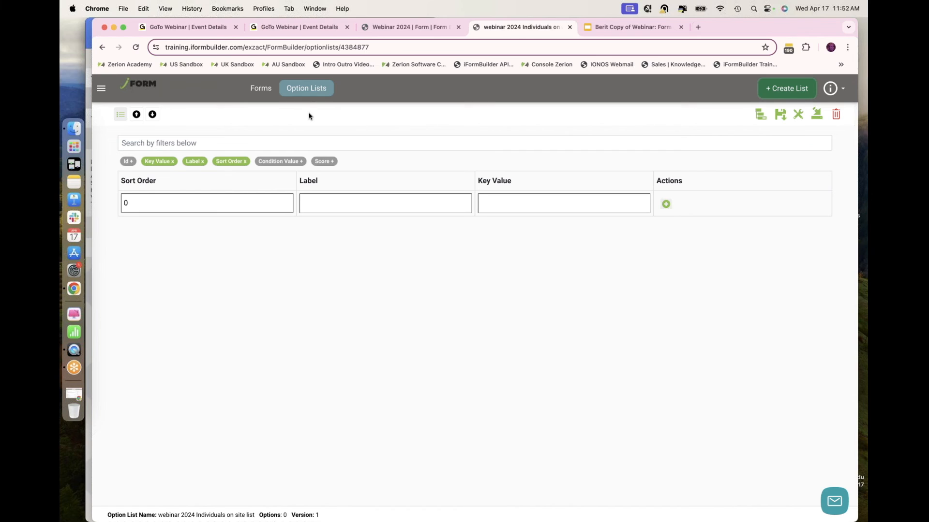
Upload the raw options Mickey Mouse, Donald Duck, Minnie Mouse and Goofy into the new option list, one per line.
left_click(137, 115)
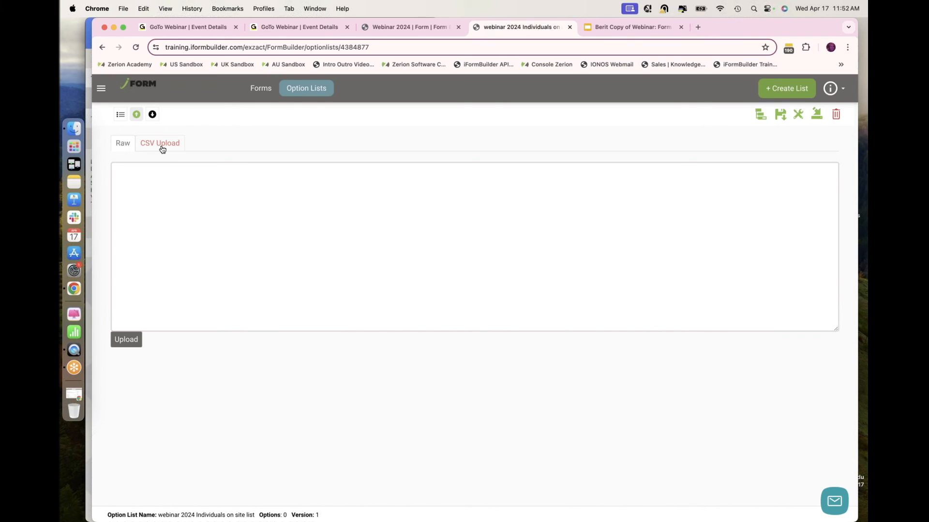
key("super+v")
left_click(163, 197)
type("Mickey ")
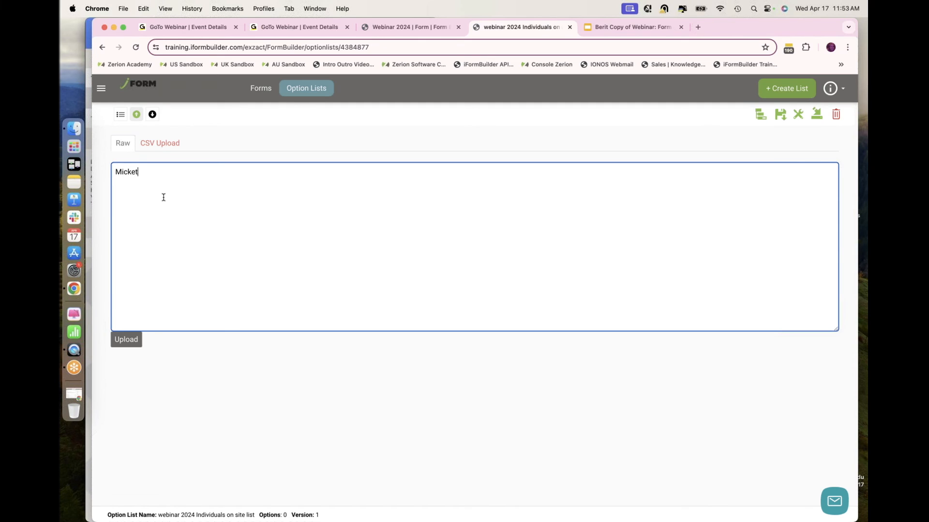
type("Mouse")
key("Return")
type("Donal")
type("d Duck Minnie Mous")
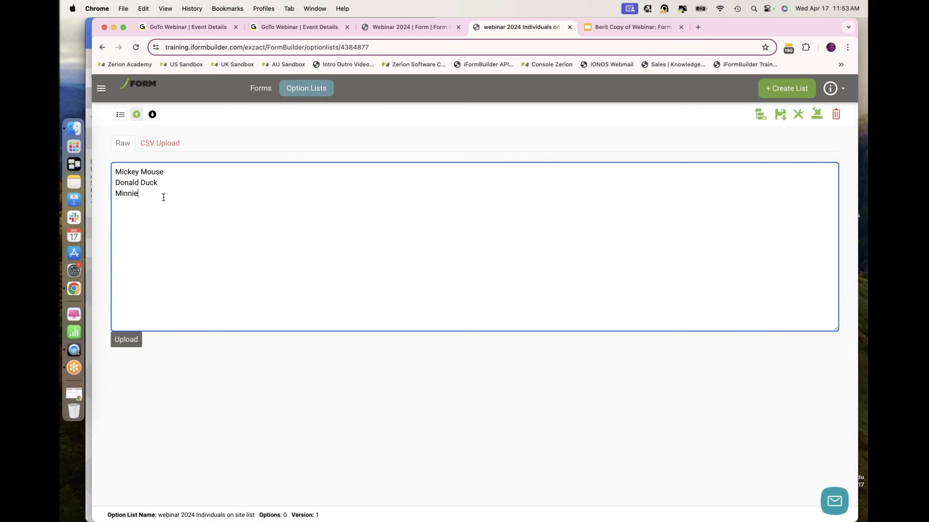
type("e ")
type("Goofy")
left_click(129, 342)
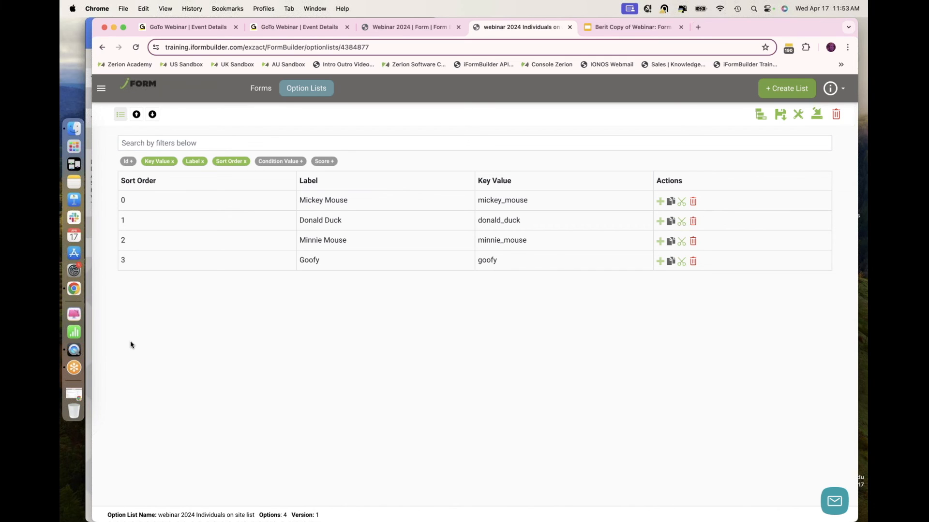
Add an option labelled "Other" below Goofy and save the option list.
left_click(660, 262)
type("Other")
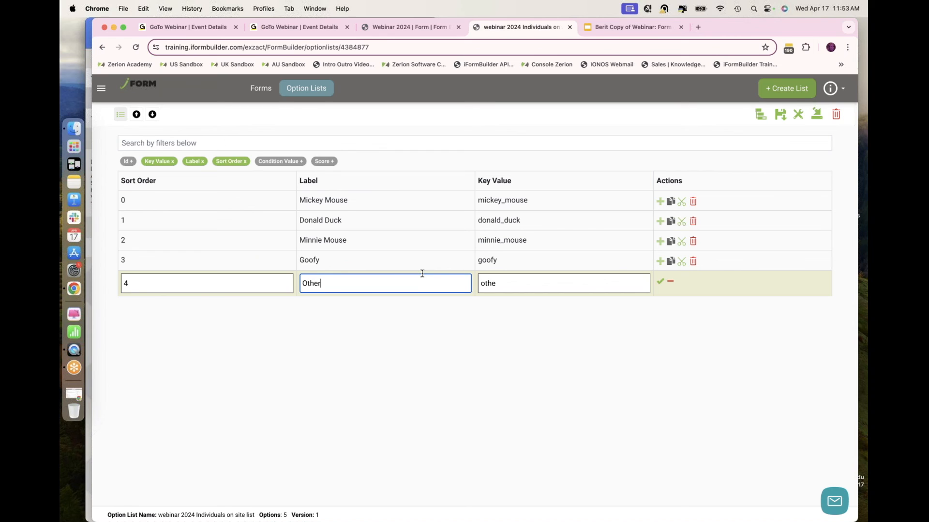
left_click(659, 284)
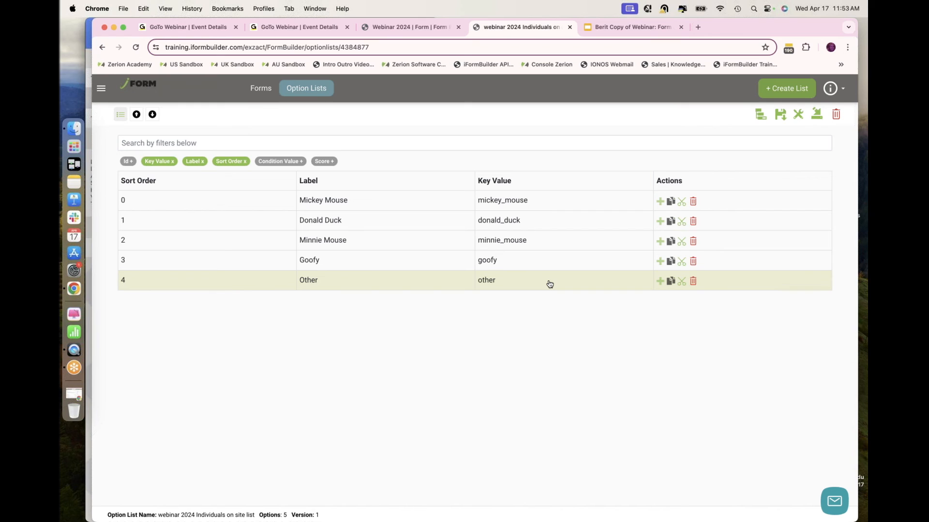
left_click(781, 115)
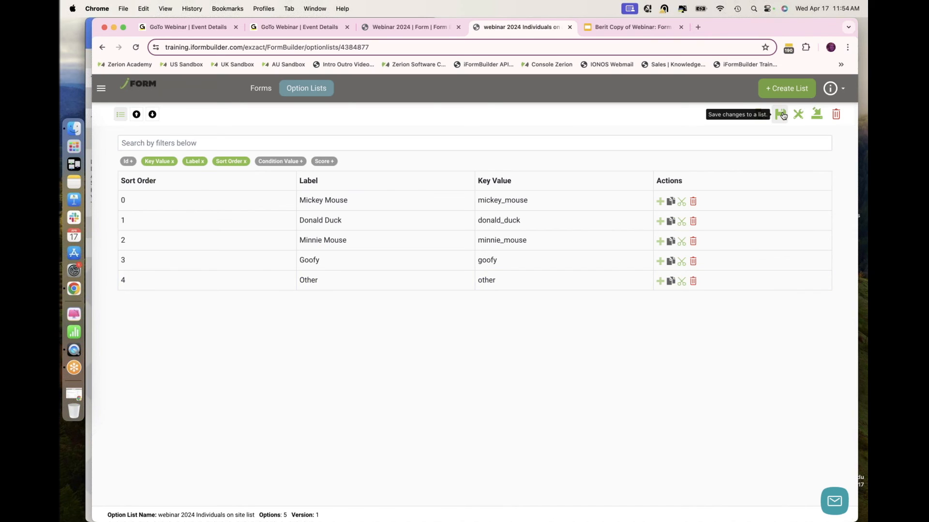
Assign the option list to the "Select Individual onsite" Pick List element of the form webinar_2024_p.
left_click(818, 116)
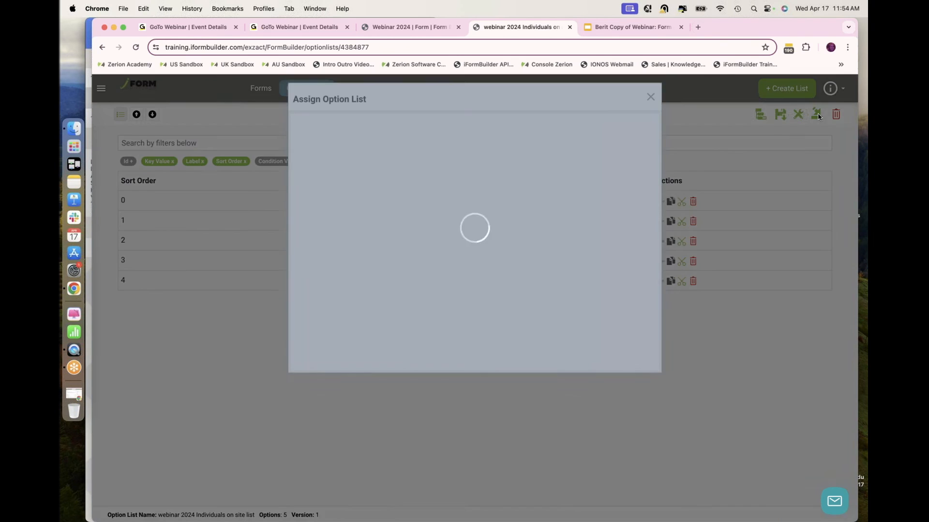
left_click(457, 126)
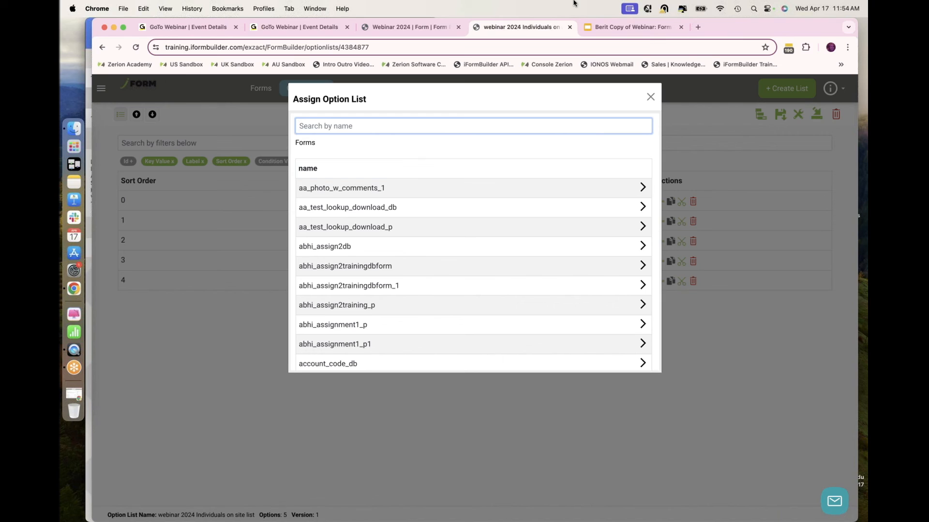
type("webi")
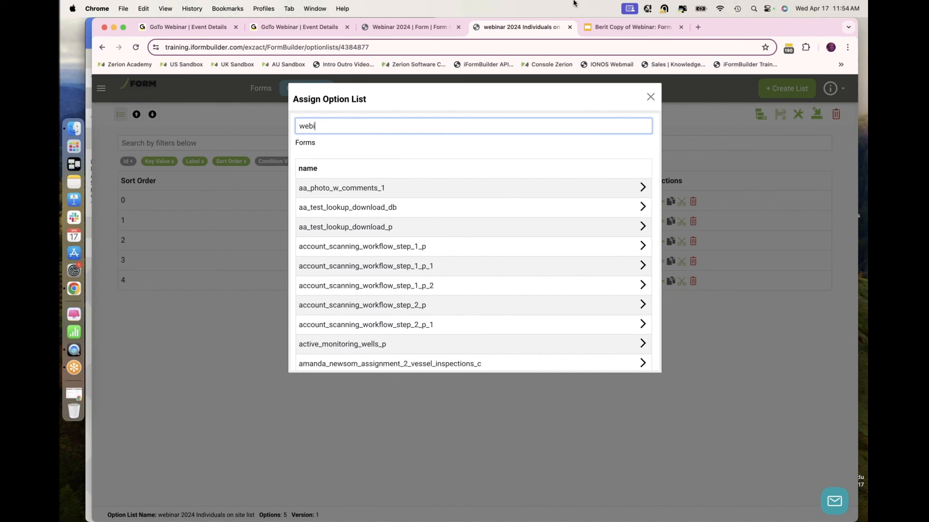
type("nar")
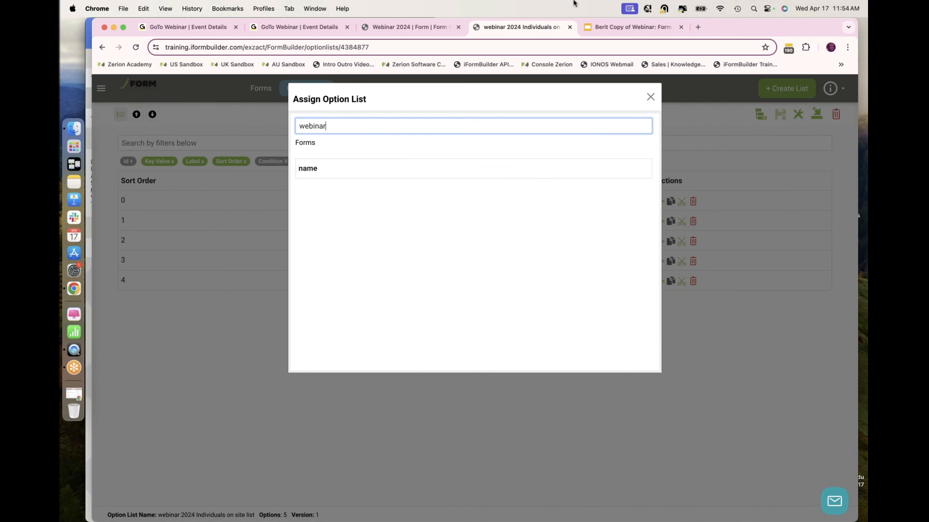
type("_2024")
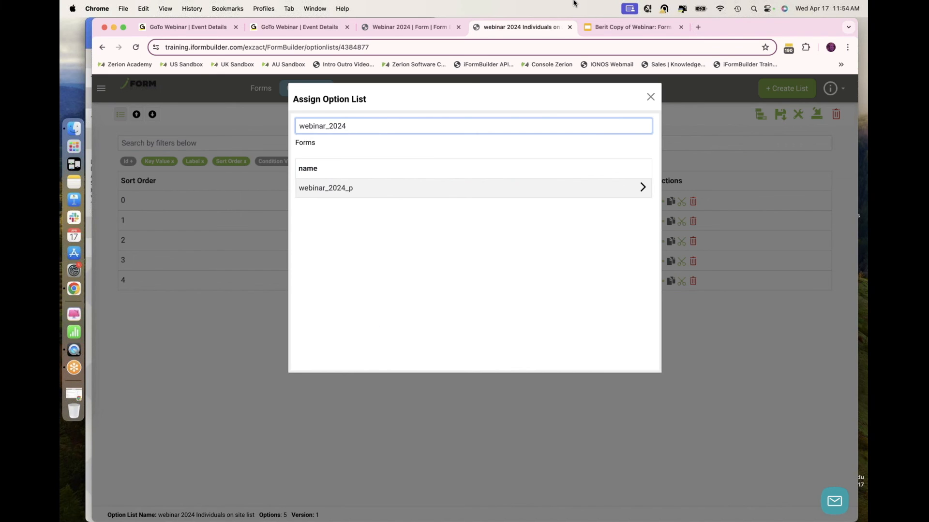
left_click(350, 193)
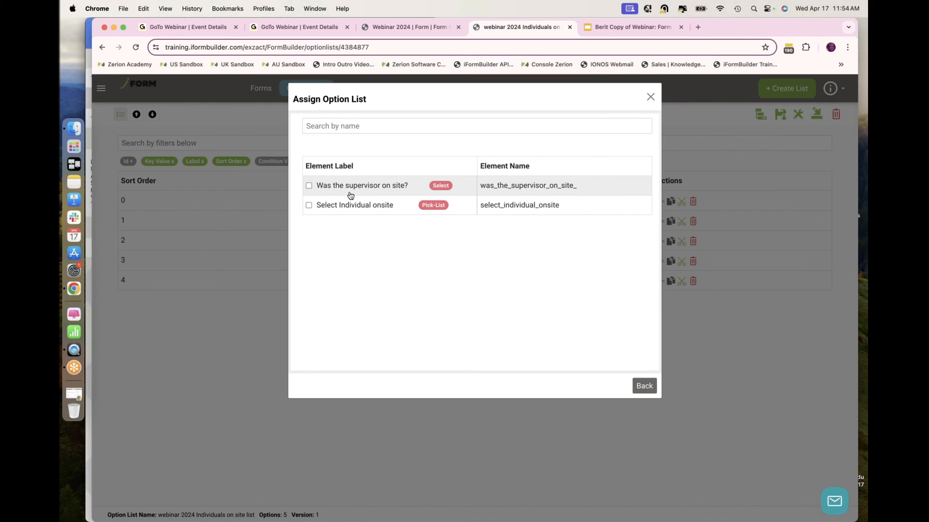
left_click(308, 205)
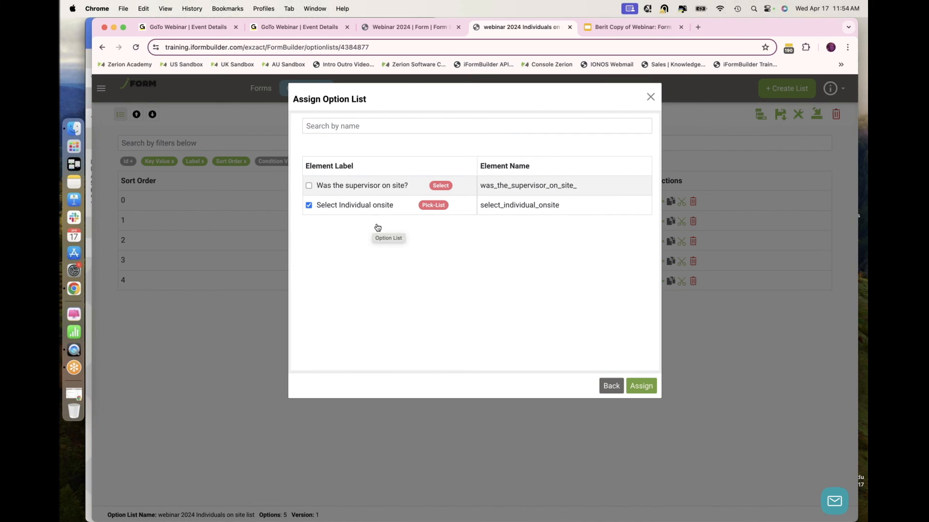
left_click(641, 386)
left_click(444, 443)
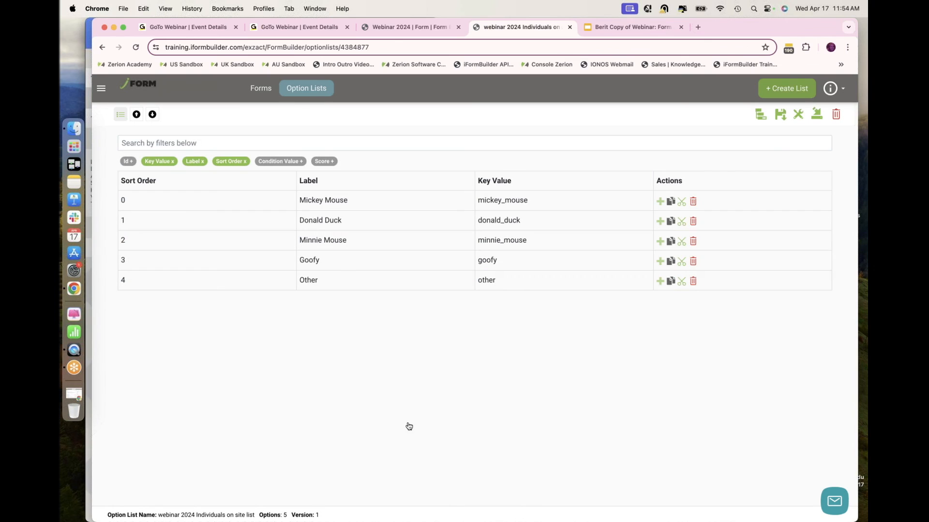
Reload the Webinar 2024 form and check which option list is assigned to the "Select Individual onsite" element.
left_click(417, 28)
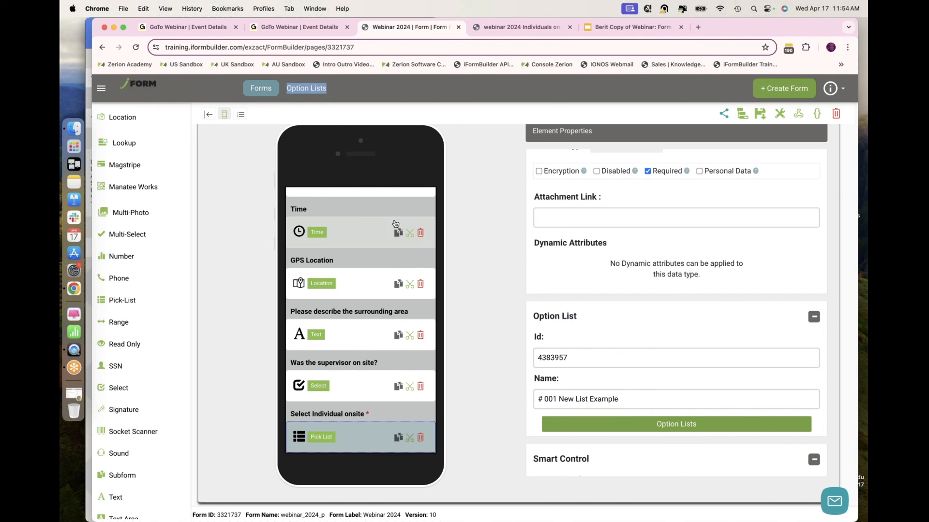
left_click(136, 47)
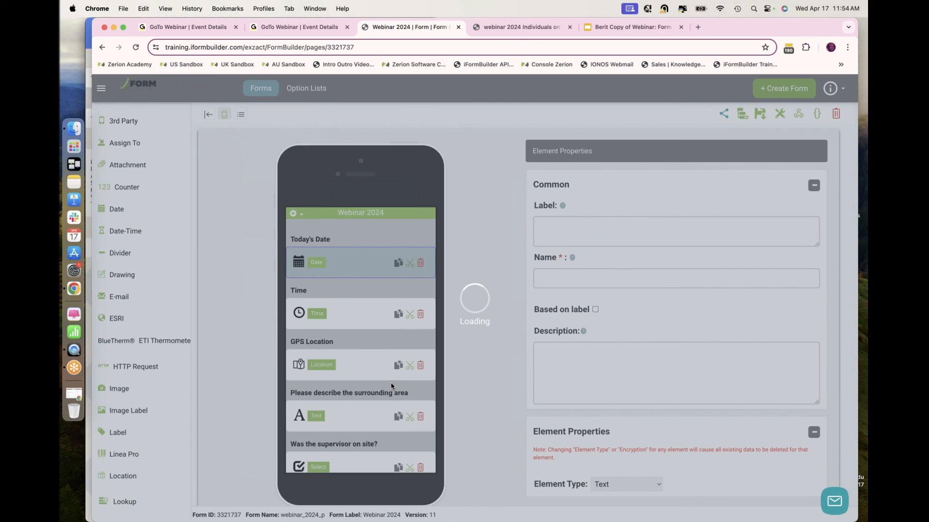
scroll(391, 386, "down", 3)
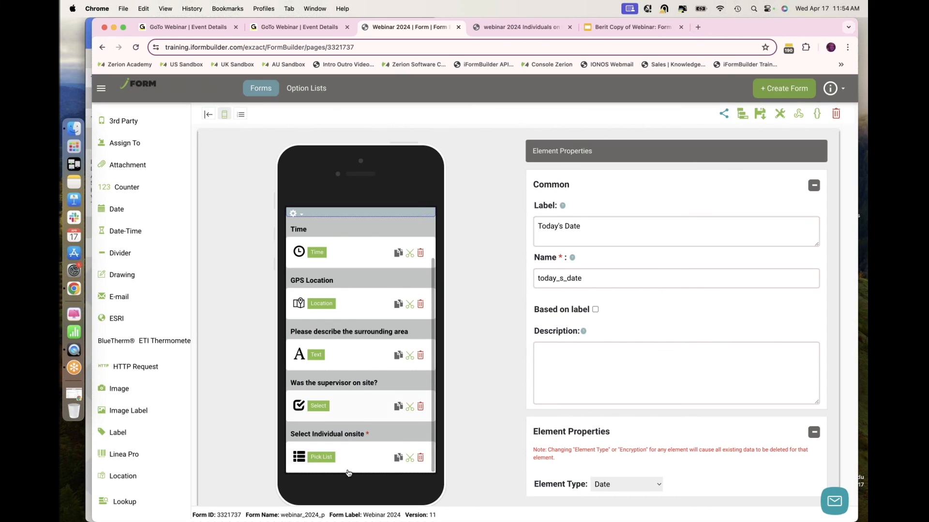
left_click(367, 459)
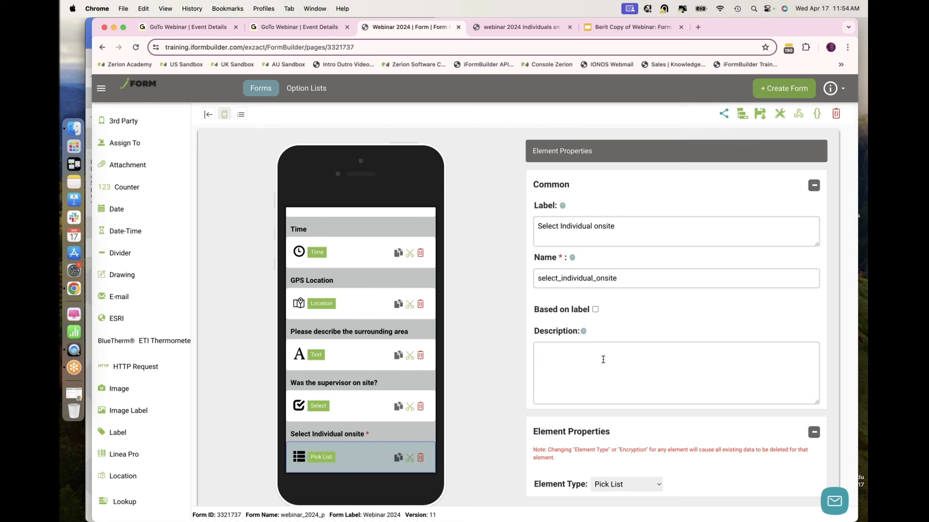
scroll(602, 355, "down", 10)
left_click(671, 380)
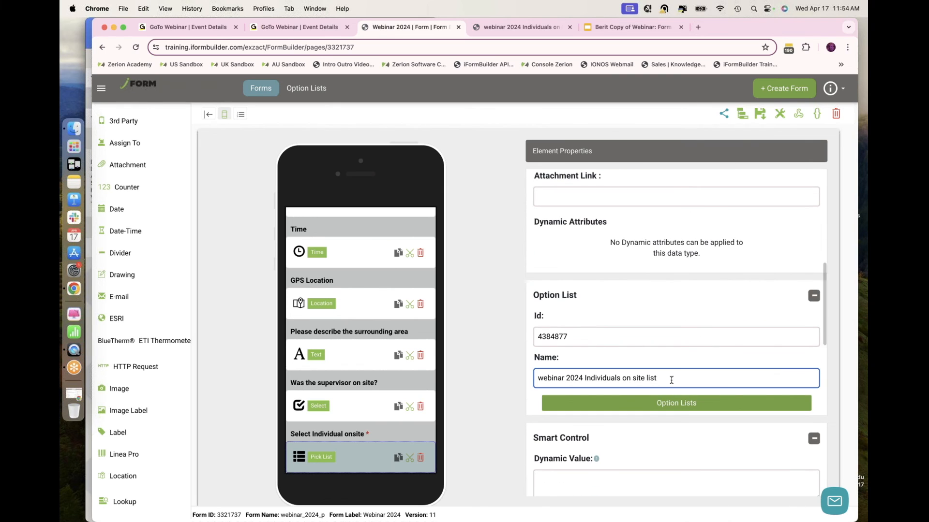
triple_click(543, 384)
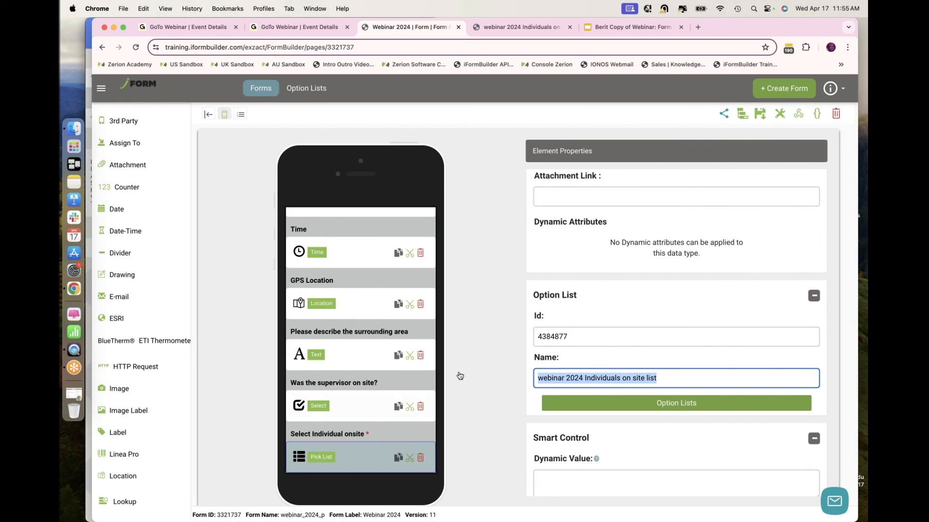
Switch to the mirrored iPad in QuickTime Player to view the Webinar 2024 form, and return to the option list in Chrome.
left_click(87, 97)
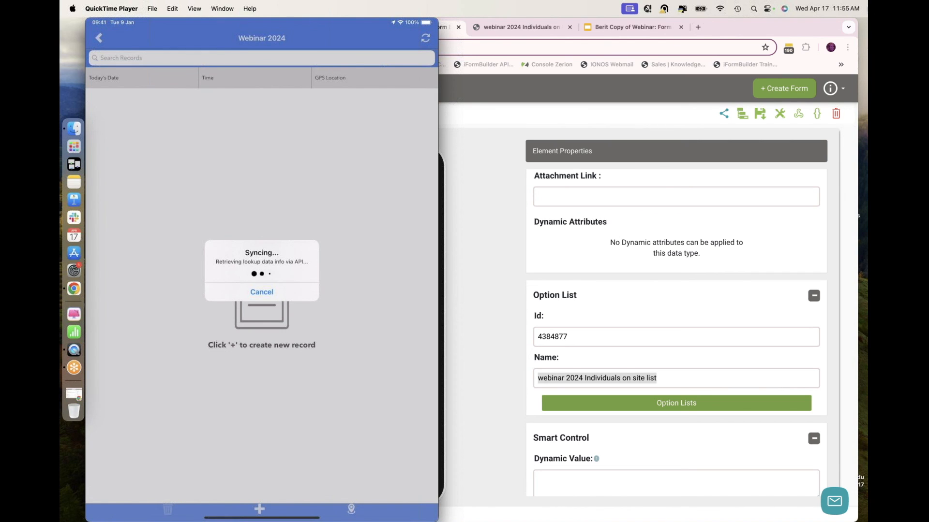
left_click(533, 30)
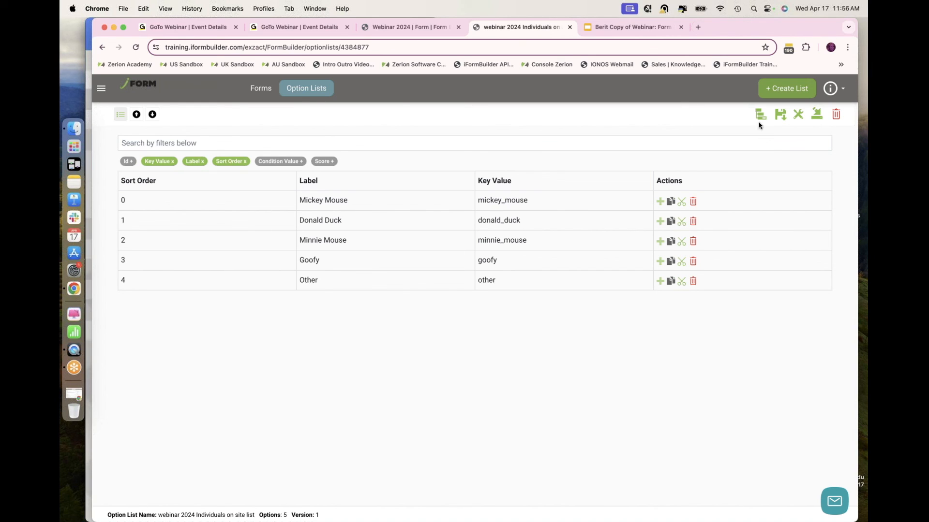
Bring up the mirrored iPad in QuickTime Player and examine the Webinar 2024 record list and its delete, add and location controls.
left_click(88, 72)
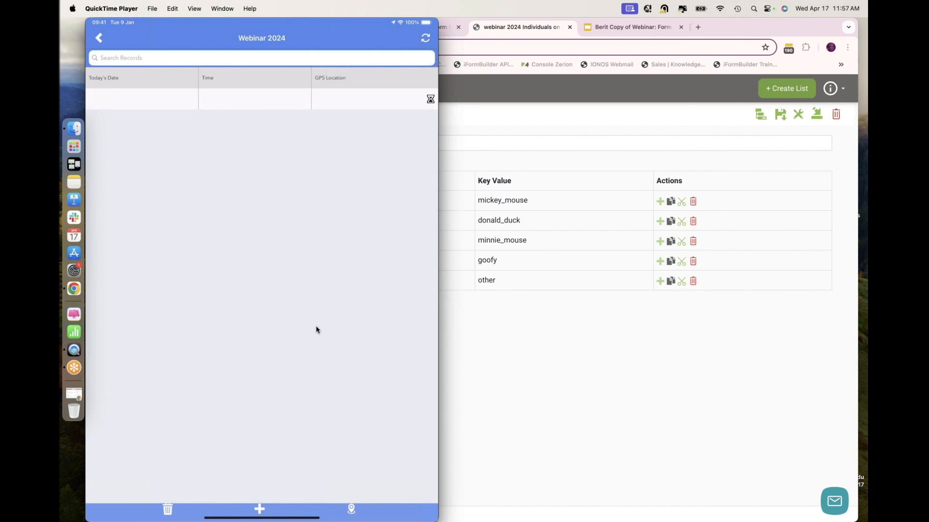
mouse_move(340, 228)
mouse_move(200, 123)
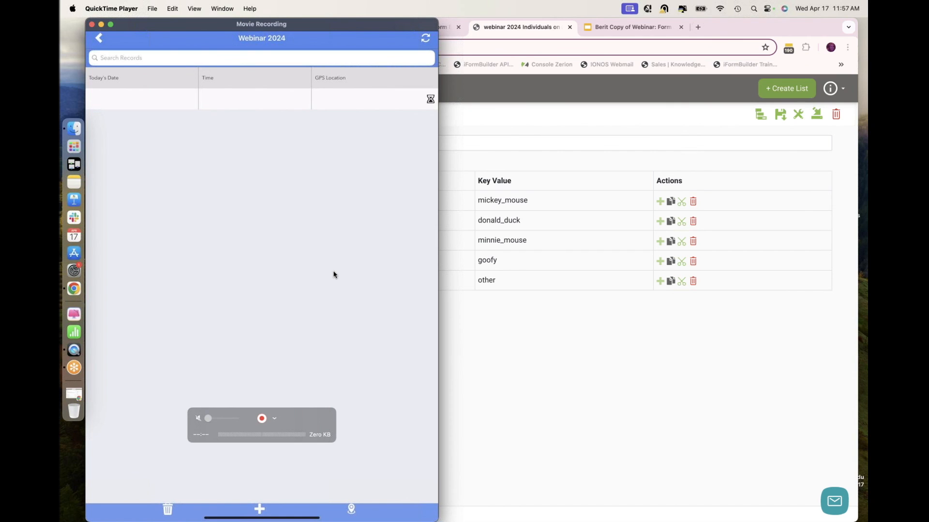
left_click(168, 510)
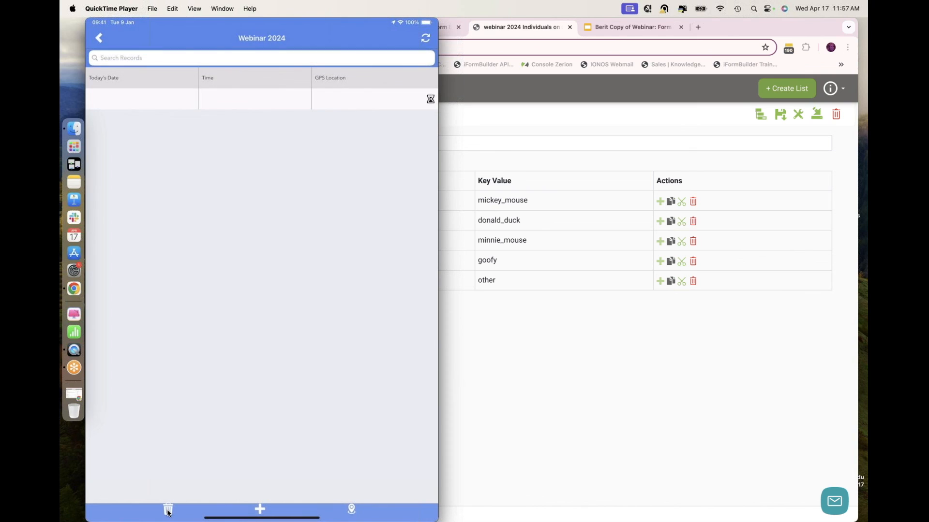
mouse_move(168, 512)
mouse_move(241, 468)
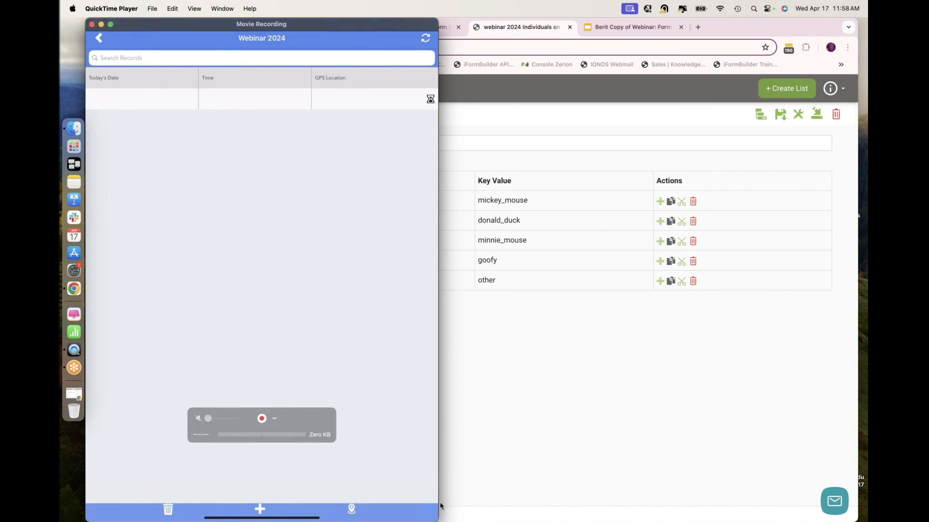
Switch back to Chrome and show the Poll slide, number 28, in the "Webinar: Form Building 101: The Basics" presentation in Google Slides.
left_click(556, 419)
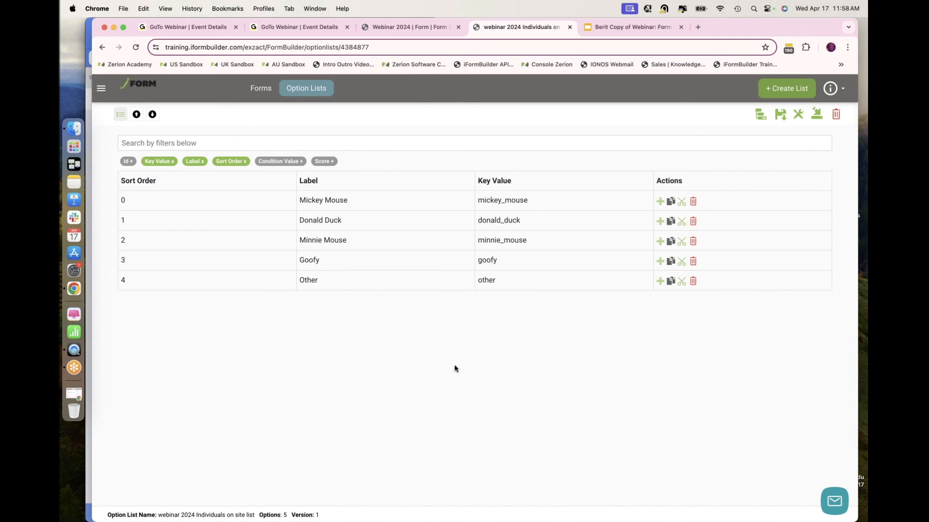
left_click(608, 28)
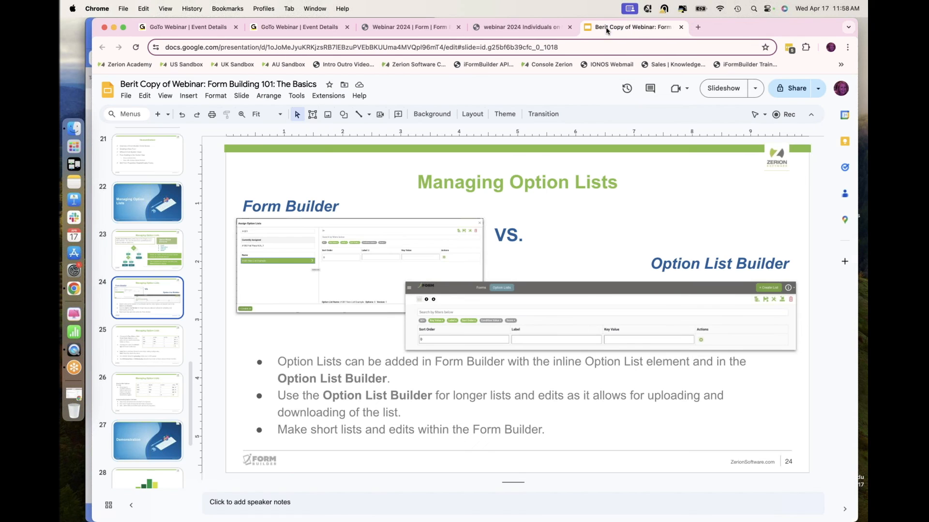
scroll(136, 303, "down", 5)
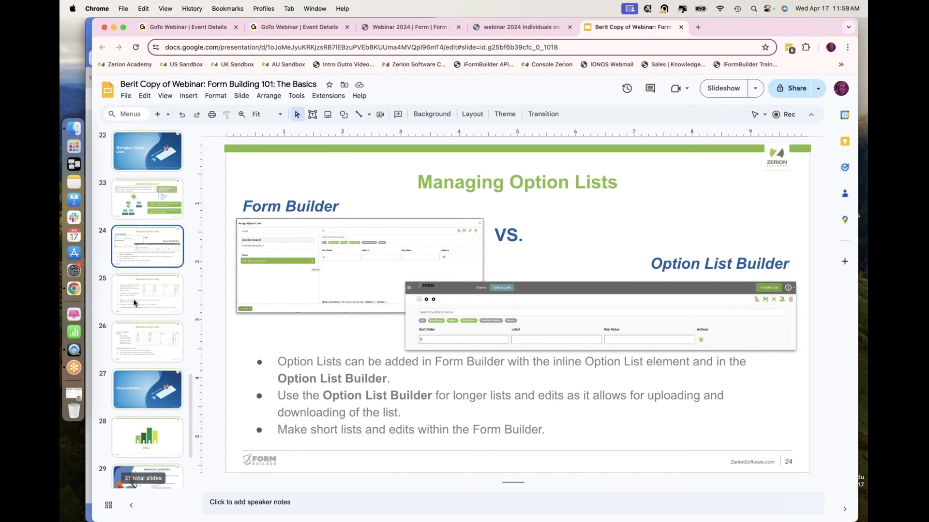
scroll(135, 303, "down", 3)
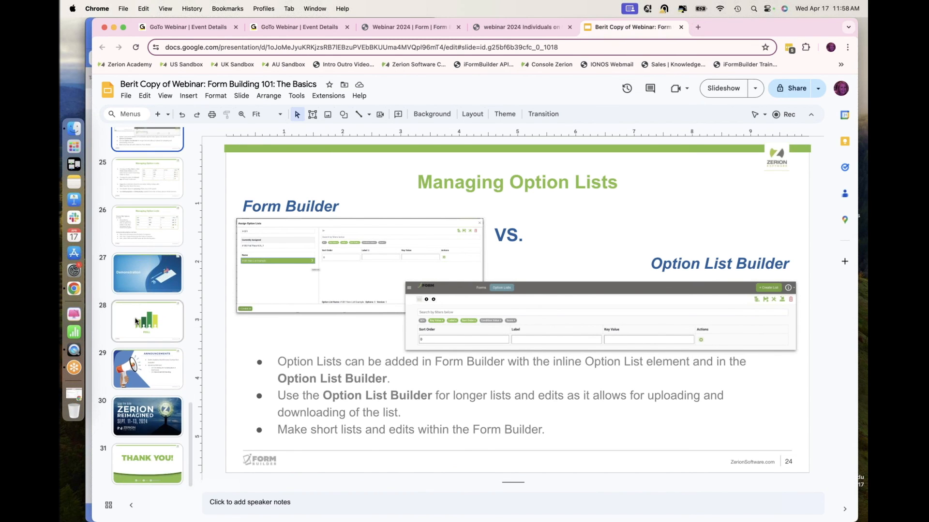
left_click(155, 317)
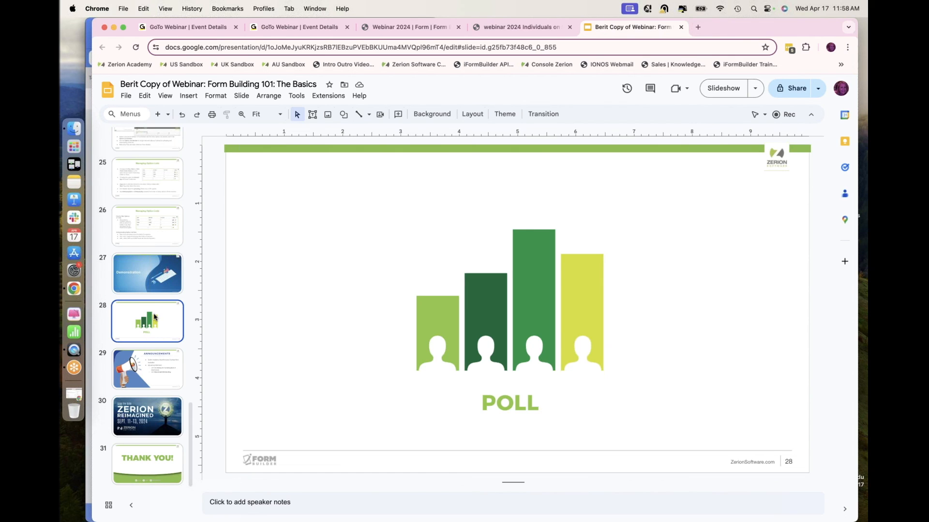